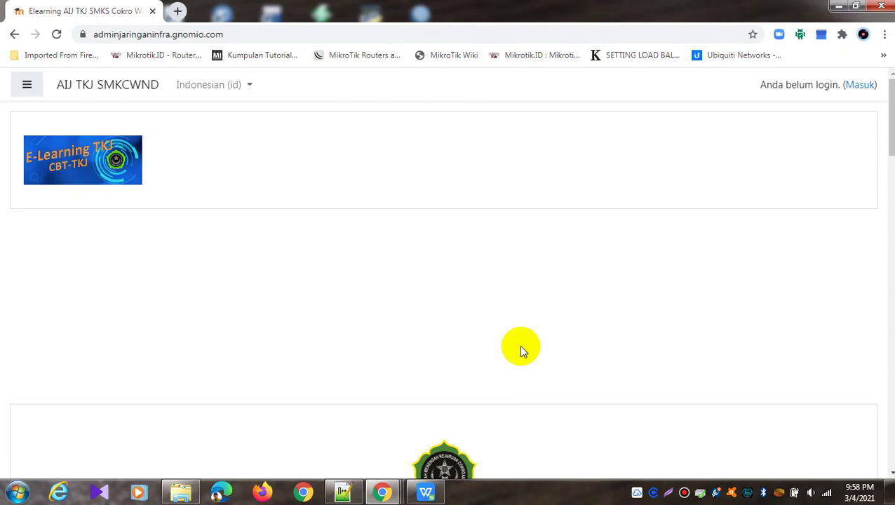
Log in to the e-learning site as admin with the account password.
{"action": "left_click", "coordinate": [859, 84]}
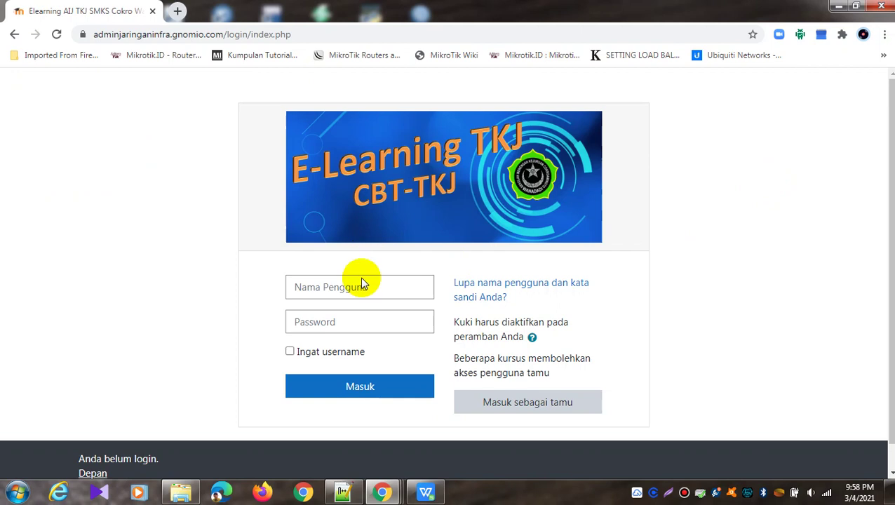
{"action": "left_click", "coordinate": [362, 284]}
{"action": "type", "text": "admin"}
{"action": "key", "text": "Tab"}
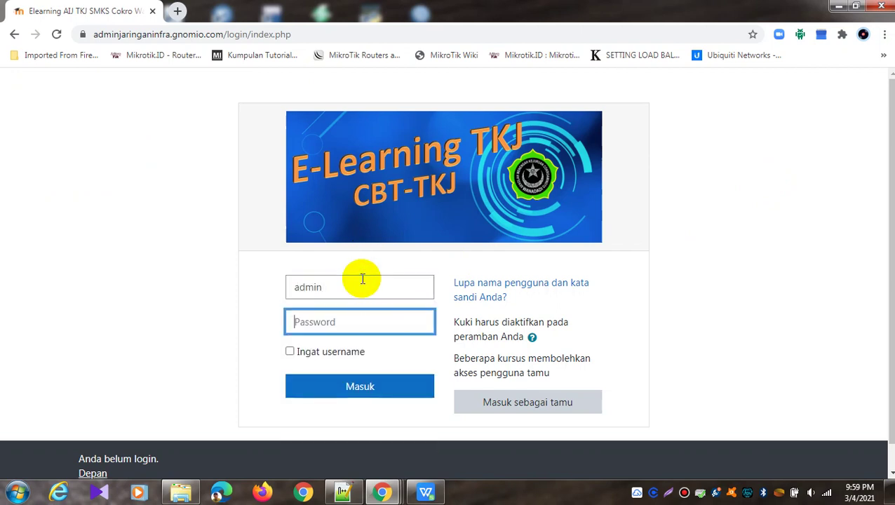
{"action": "type", "text": "•"}
{"action": "key", "text": "BackSpace"}
{"action": "type", "text": "••••"}
{"action": "key", "text": "BackSpace"}
{"action": "key", "text": "BackSpace"}
{"action": "key", "text": "BackSpace"}
{"action": "key", "text": "BackSpace"}
{"action": "type", "text": "••••••••••••••••"}
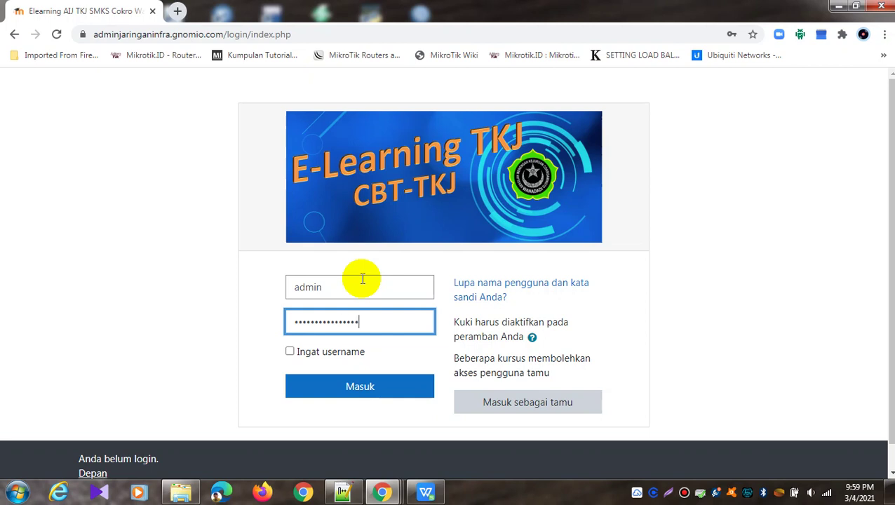
{"action": "left_click", "coordinate": [400, 393]}
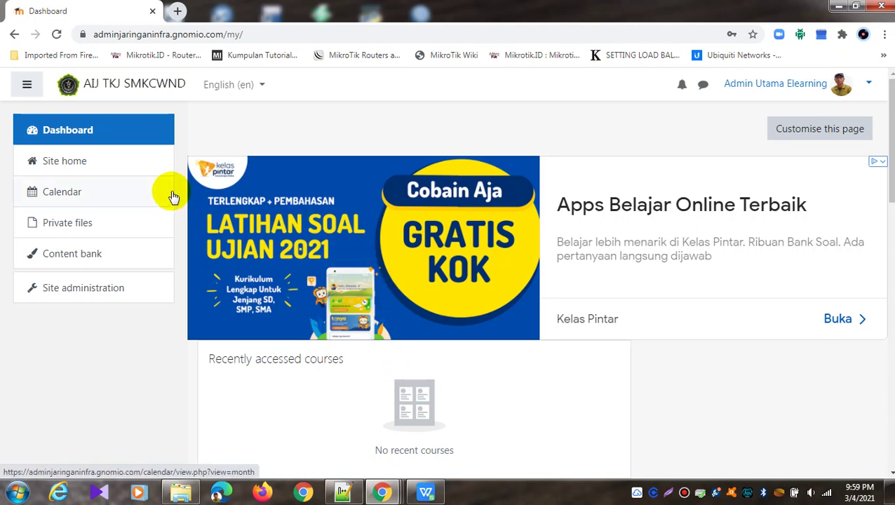
Go to the site home page and close the advertisement.
{"action": "scroll", "coordinate": [387, 229], "scroll_direction": "down", "scroll_amount": 2}
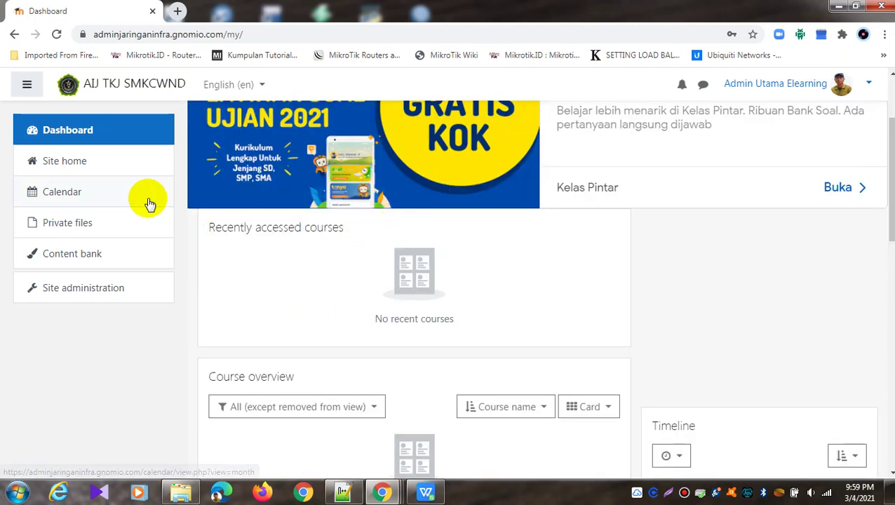
{"action": "left_click", "coordinate": [140, 175]}
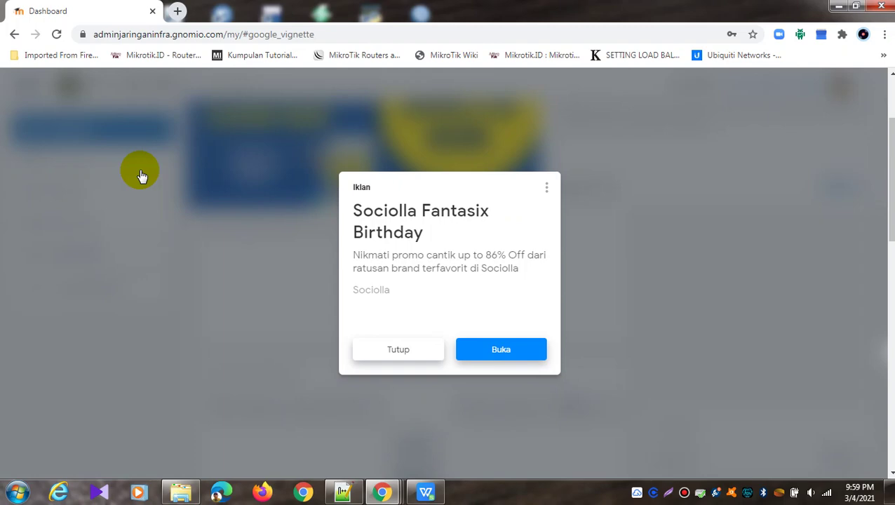
{"action": "left_click", "coordinate": [387, 348]}
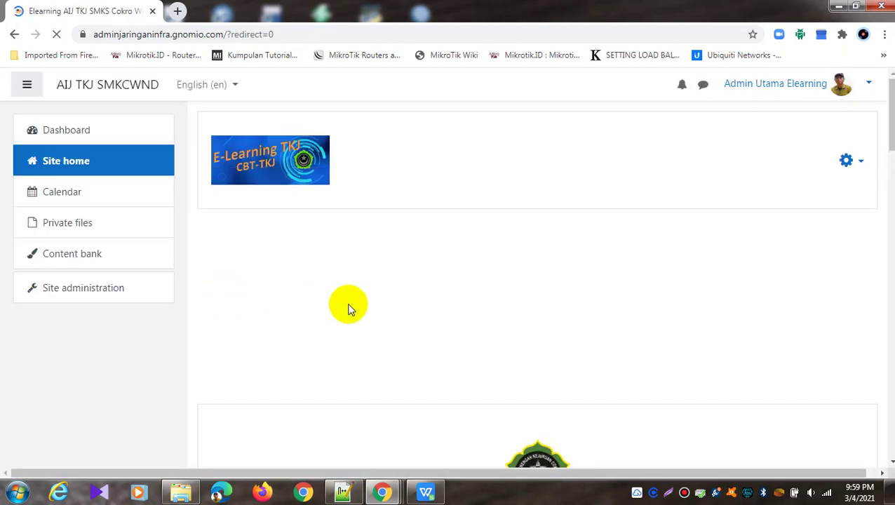
Find the Mikrotik Lanjutan course in the site home course list and open it.
{"action": "scroll", "coordinate": [320, 306], "scroll_direction": "down", "scroll_amount": 15}
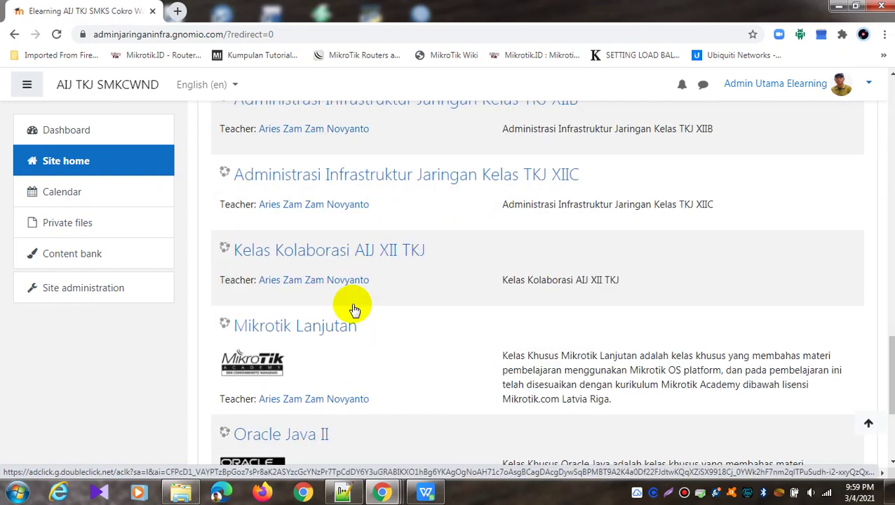
{"action": "scroll", "coordinate": [354, 309], "scroll_direction": "down", "scroll_amount": 2}
{"action": "scroll", "coordinate": [355, 309], "scroll_direction": "up", "scroll_amount": 9}
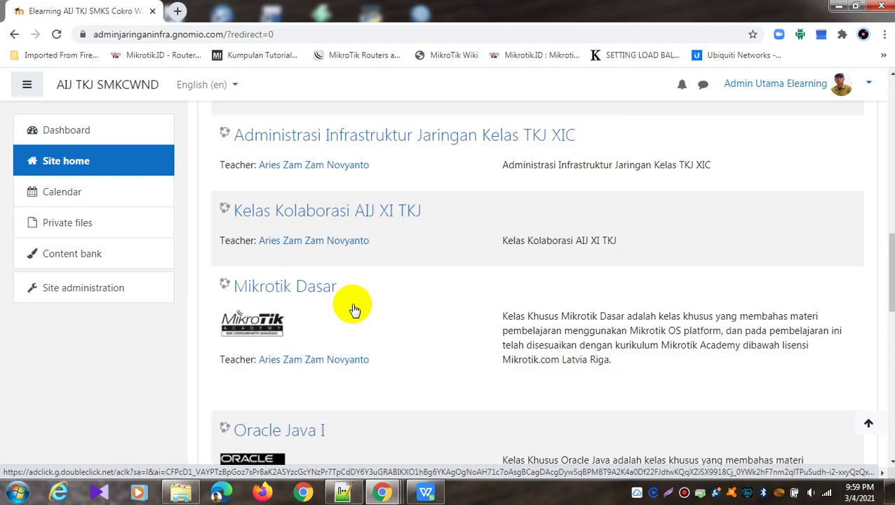
{"action": "scroll", "coordinate": [354, 309], "scroll_direction": "up", "scroll_amount": 4}
{"action": "scroll", "coordinate": [354, 309], "scroll_direction": "down", "scroll_amount": 8}
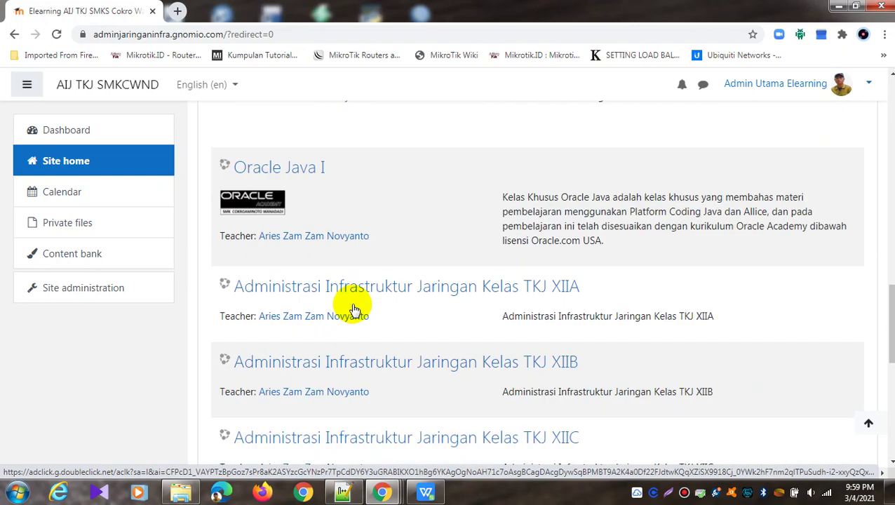
{"action": "scroll", "coordinate": [354, 309], "scroll_direction": "down", "scroll_amount": 4}
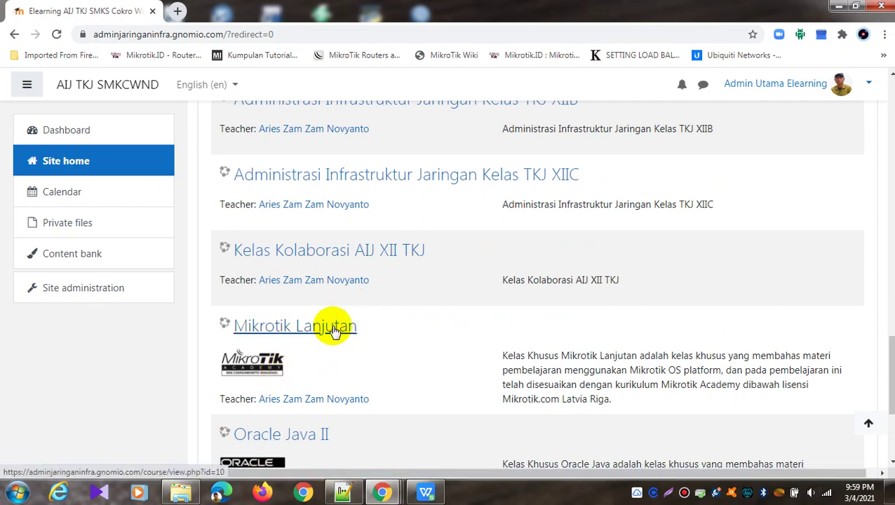
{"action": "left_click", "coordinate": [333, 328]}
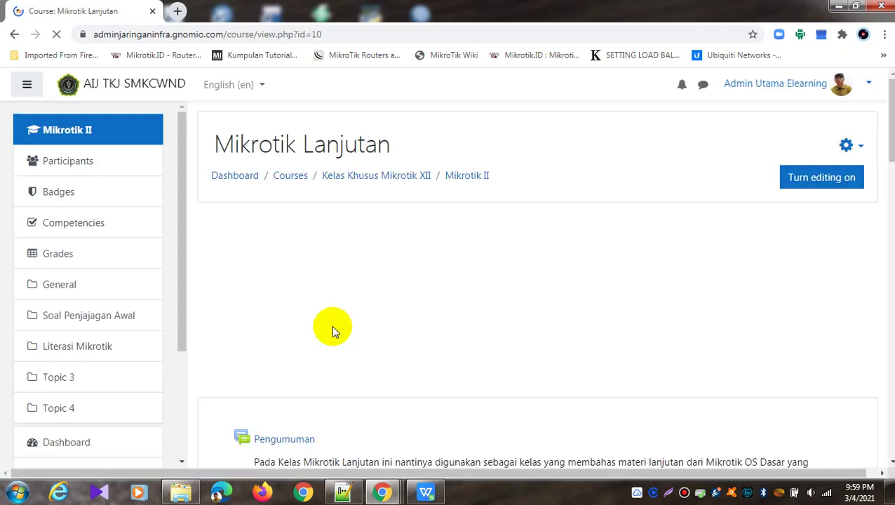
Turn on editing mode for the Mikrotik Lanjutan course.
{"action": "scroll", "coordinate": [386, 267], "scroll_direction": "down", "scroll_amount": 3}
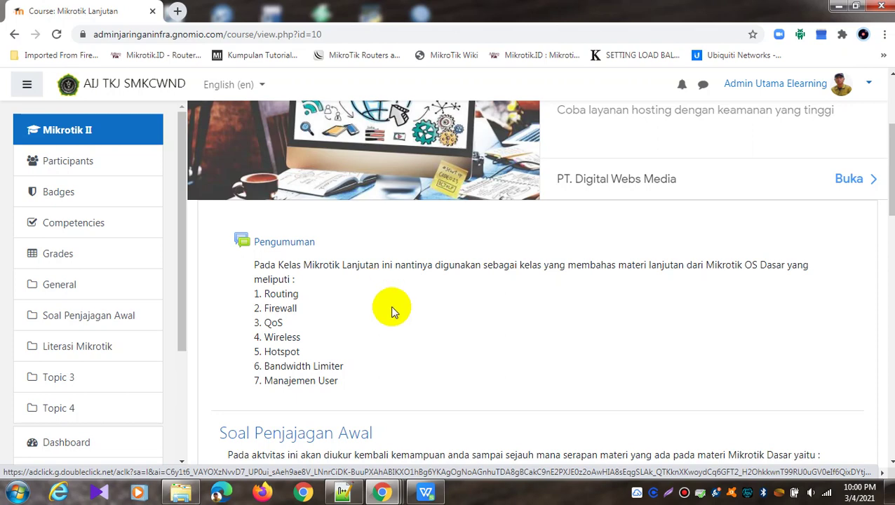
{"action": "scroll", "coordinate": [477, 295], "scroll_direction": "up", "scroll_amount": 3}
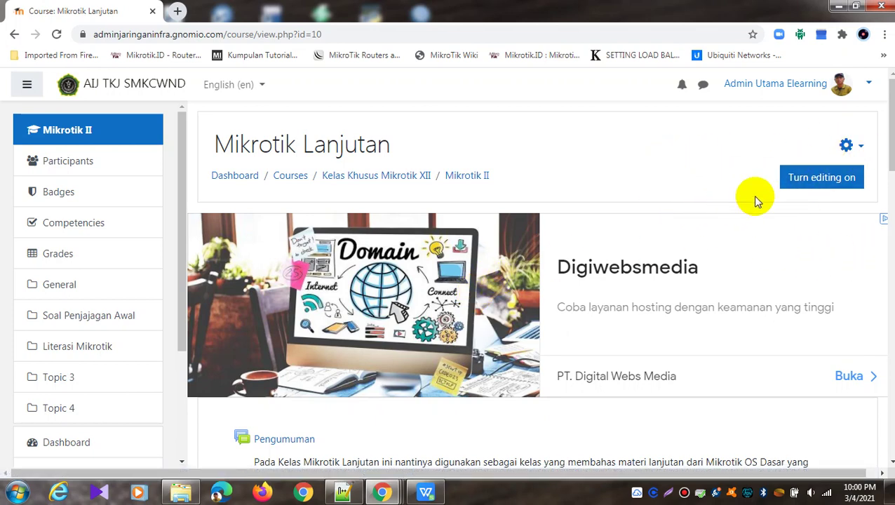
{"action": "left_click", "coordinate": [798, 188]}
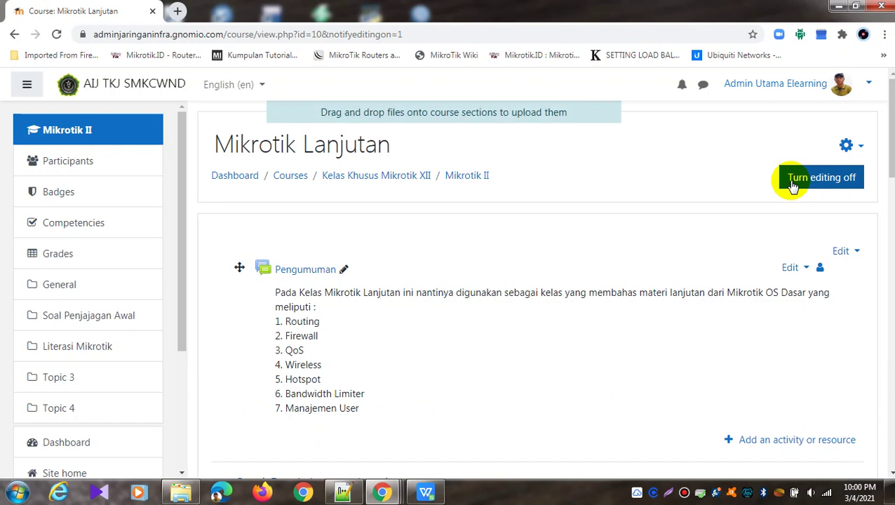
Examine the course's sections and activities, from Pengumuman through Soal Penjajagan Awal to Literasi Mikrotik.
{"action": "scroll", "coordinate": [542, 260], "scroll_direction": "down", "scroll_amount": 6}
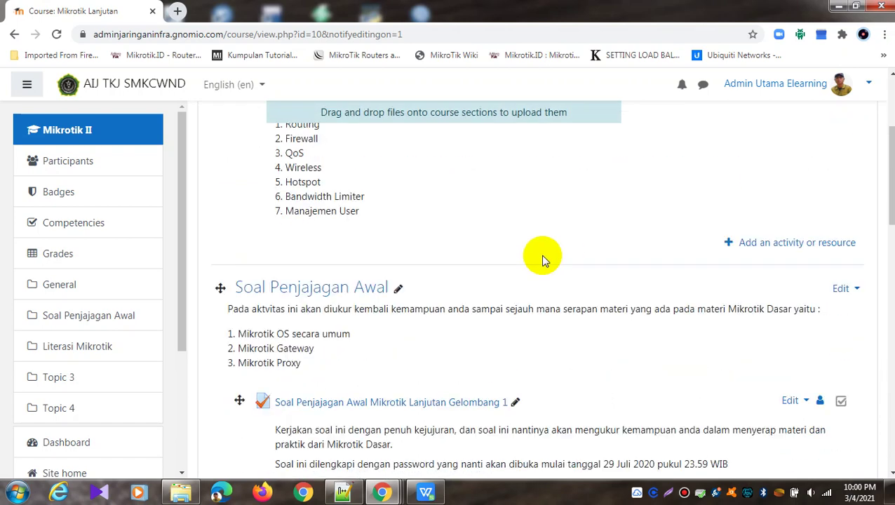
{"action": "scroll", "coordinate": [543, 260], "scroll_direction": "up", "scroll_amount": 5}
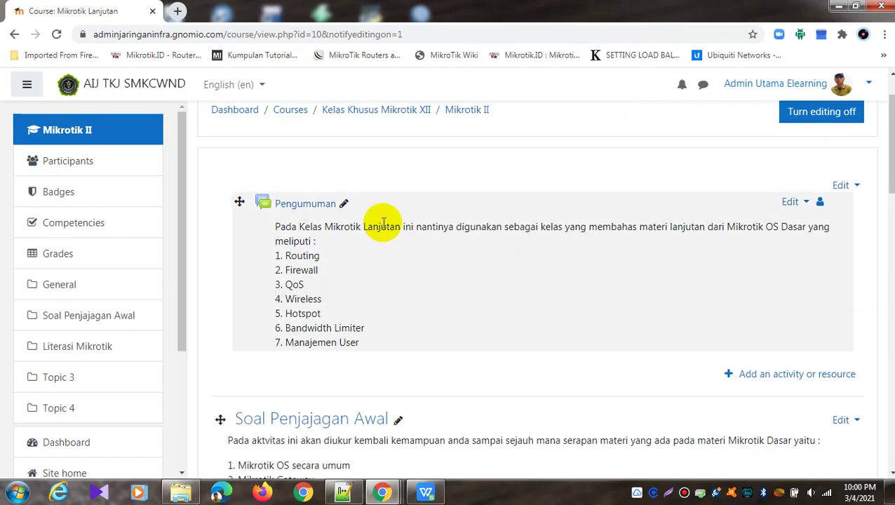
{"action": "scroll", "coordinate": [379, 225], "scroll_direction": "down", "scroll_amount": 3}
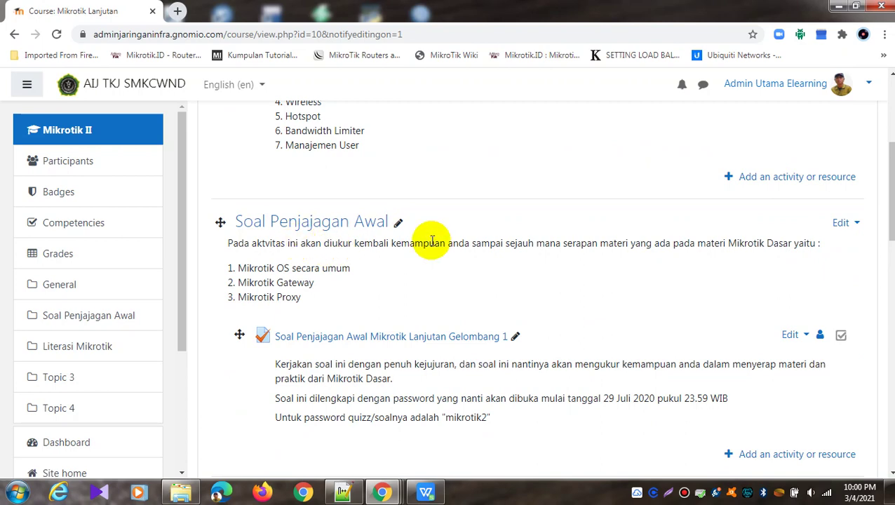
{"action": "scroll", "coordinate": [370, 304], "scroll_direction": "down", "scroll_amount": 2}
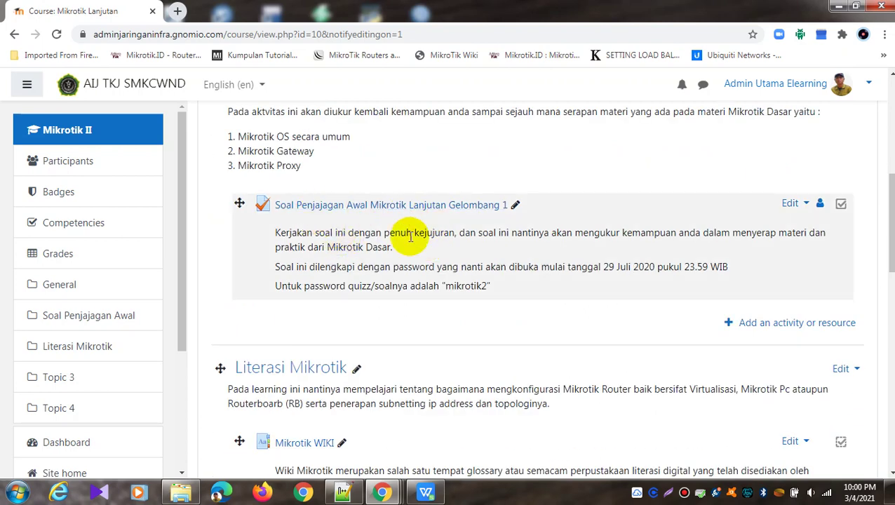
{"action": "scroll", "coordinate": [393, 281], "scroll_direction": "down", "scroll_amount": 2}
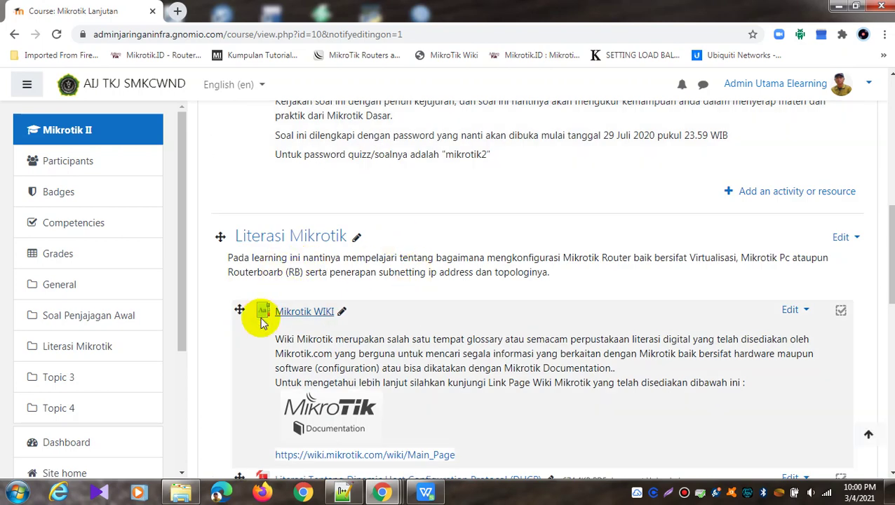
{"action": "scroll", "coordinate": [294, 317], "scroll_direction": "down", "scroll_amount": 3}
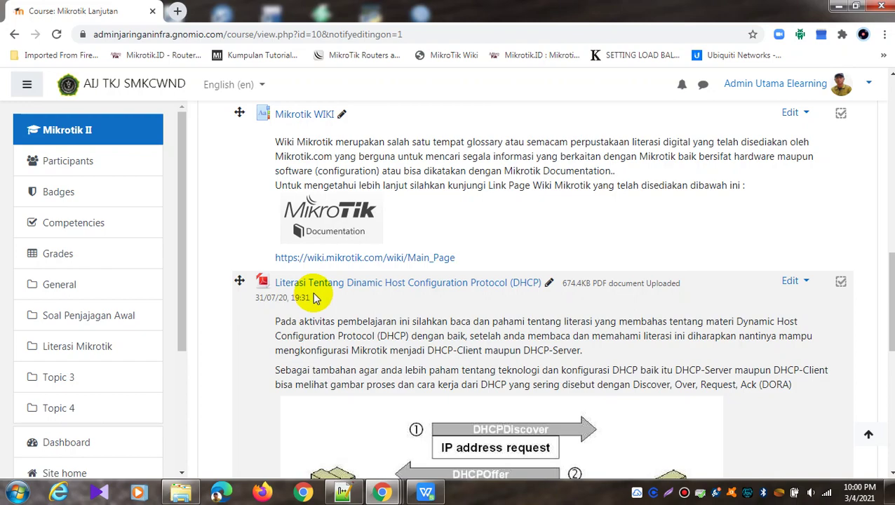
{"action": "scroll", "coordinate": [314, 298], "scroll_direction": "down", "scroll_amount": 2}
{"action": "scroll", "coordinate": [313, 298], "scroll_direction": "down", "scroll_amount": 3}
{"action": "scroll", "coordinate": [312, 298], "scroll_direction": "up", "scroll_amount": 15}
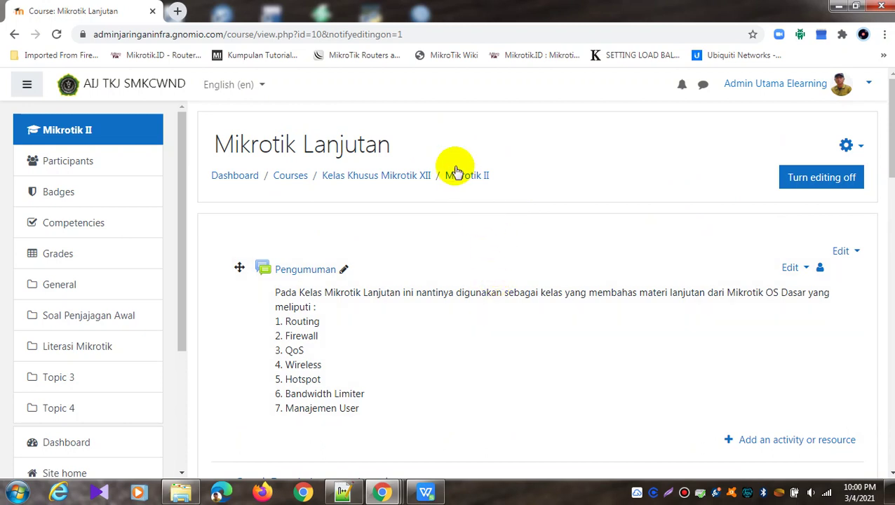
Open the Mikrotik Lanjutan course settings and expand the Completion tracking section.
{"action": "left_click", "coordinate": [858, 148]}
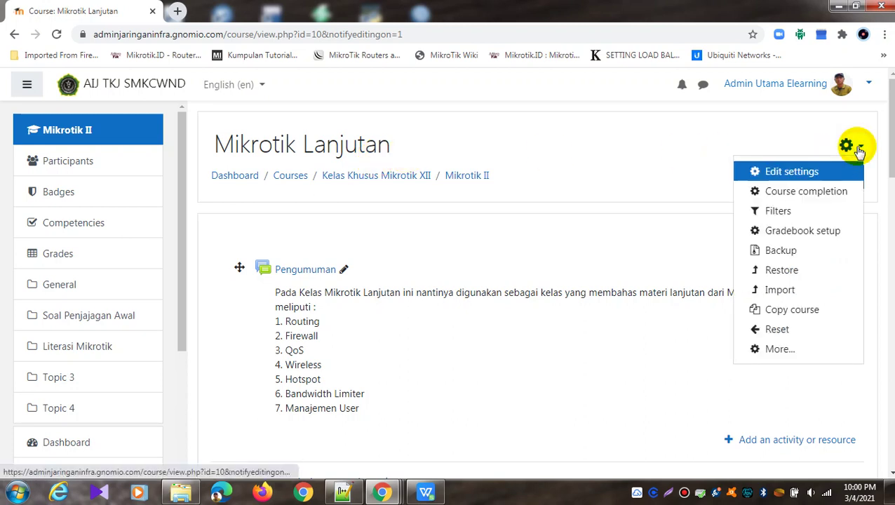
{"action": "left_click", "coordinate": [773, 177]}
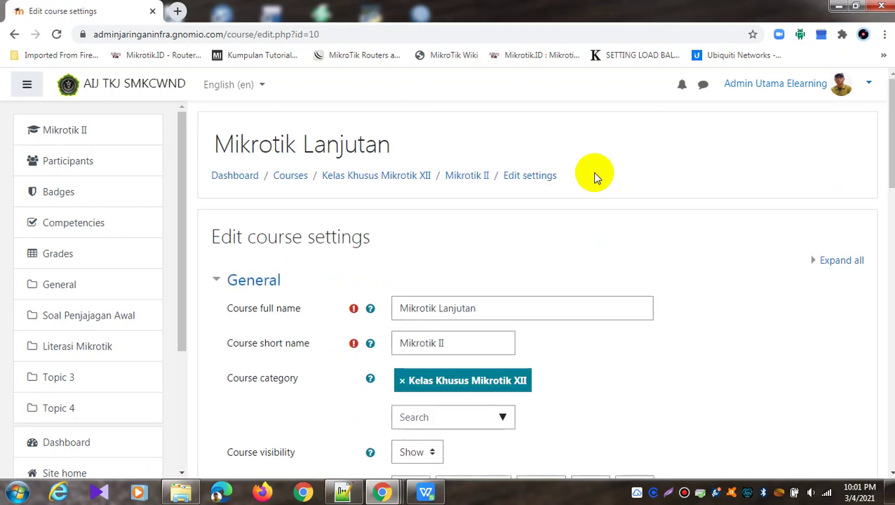
{"action": "scroll", "coordinate": [594, 177], "scroll_direction": "down", "scroll_amount": 3}
{"action": "scroll", "coordinate": [595, 178], "scroll_direction": "down", "scroll_amount": 2}
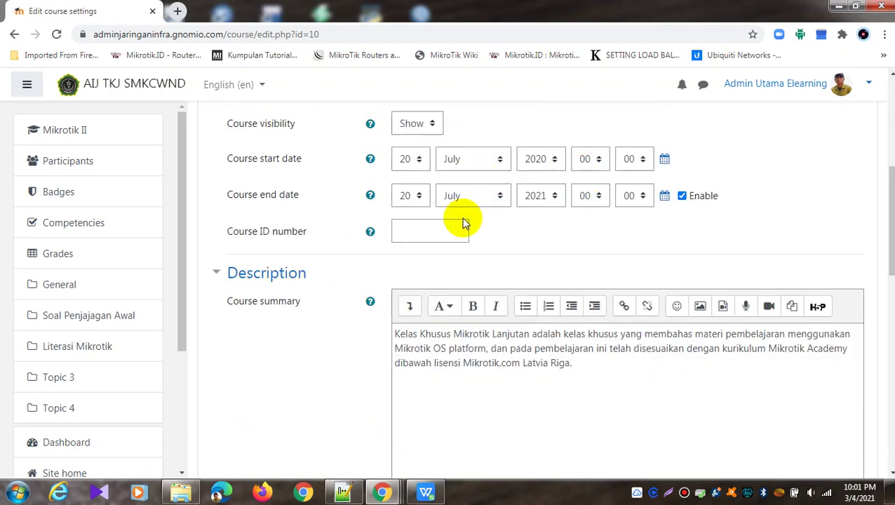
{"action": "scroll", "coordinate": [540, 207], "scroll_direction": "down", "scroll_amount": 8}
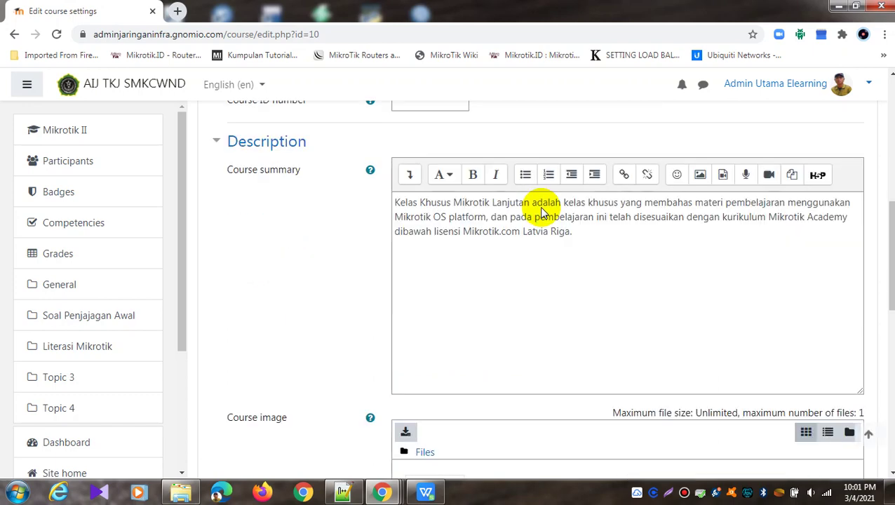
{"action": "scroll", "coordinate": [543, 208], "scroll_direction": "down", "scroll_amount": 1}
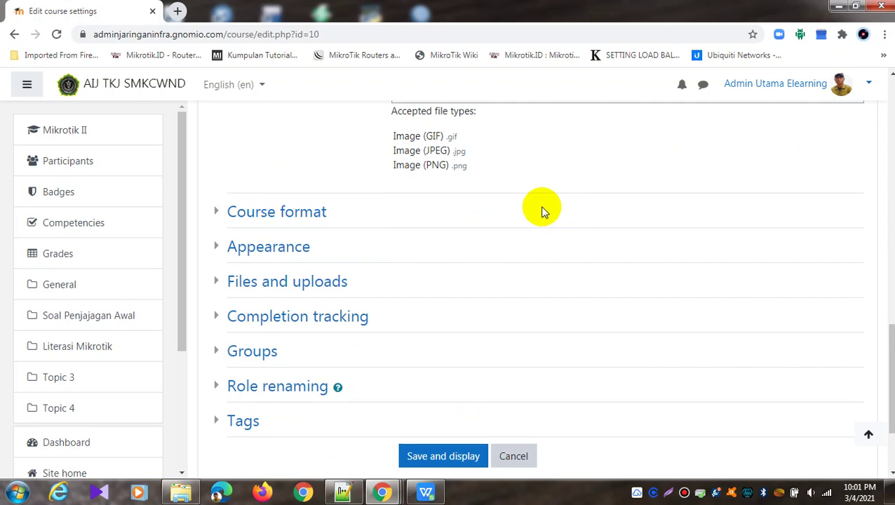
{"action": "left_click", "coordinate": [223, 322]}
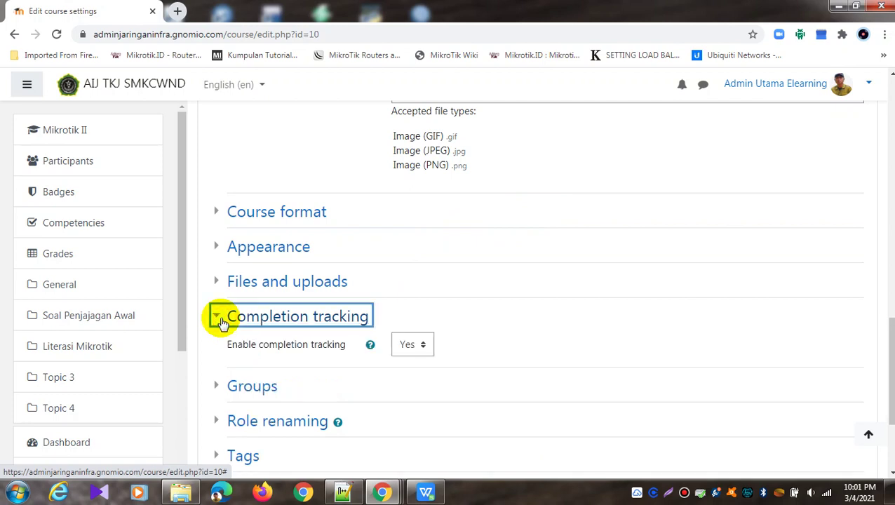
Switch the site language to Indonesian and expand the Completion tracking section again.
{"action": "left_click", "coordinate": [253, 87]}
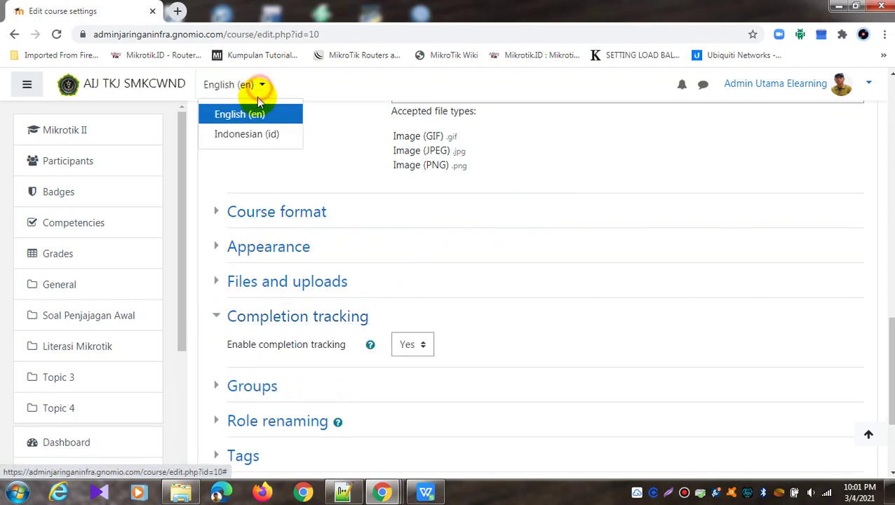
{"action": "left_click", "coordinate": [253, 134]}
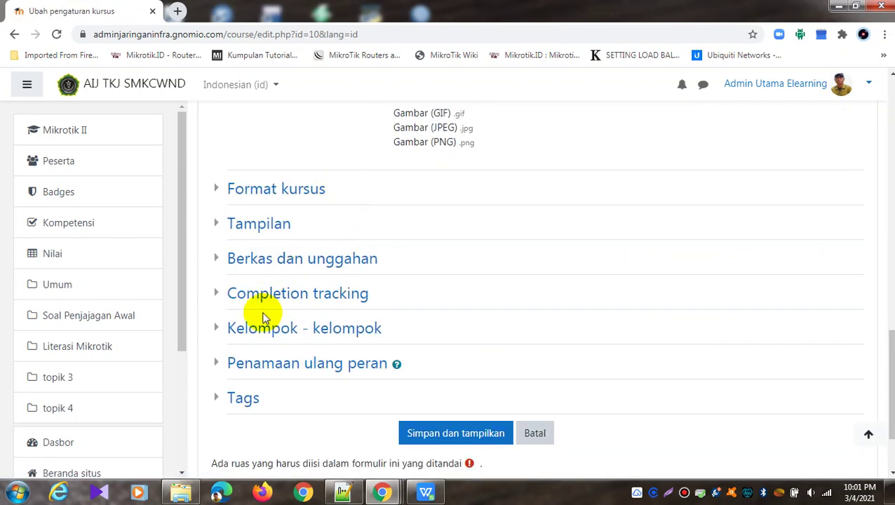
{"action": "left_click", "coordinate": [219, 295]}
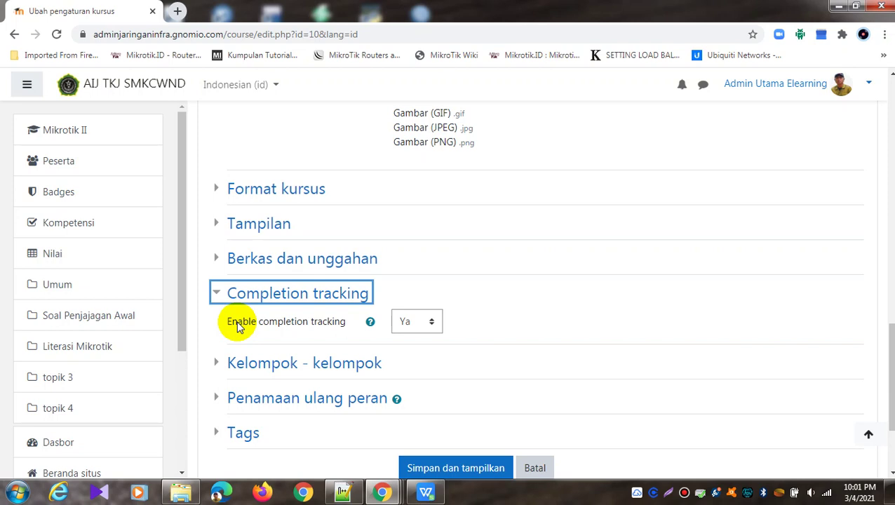
Save the course settings and go to the Soal Penjajagan Awal section on the course page.
{"action": "left_click", "coordinate": [468, 470]}
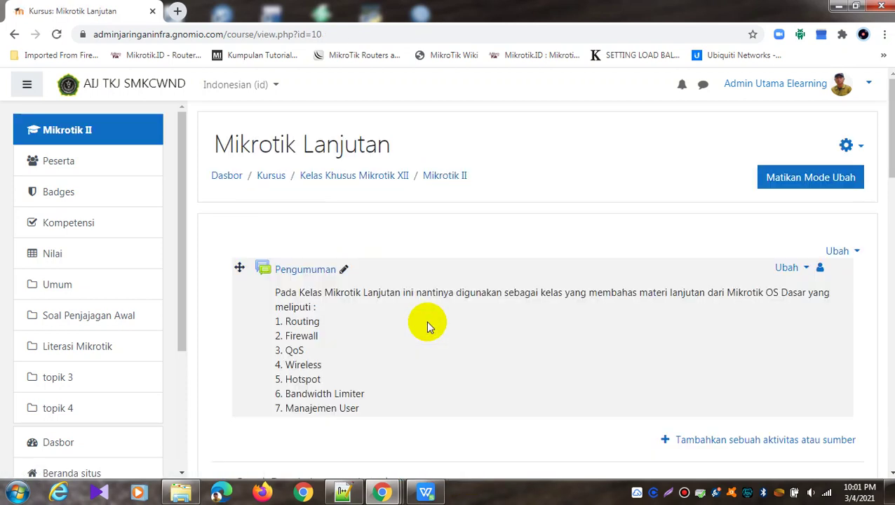
{"action": "scroll", "coordinate": [428, 326], "scroll_direction": "down", "scroll_amount": 3}
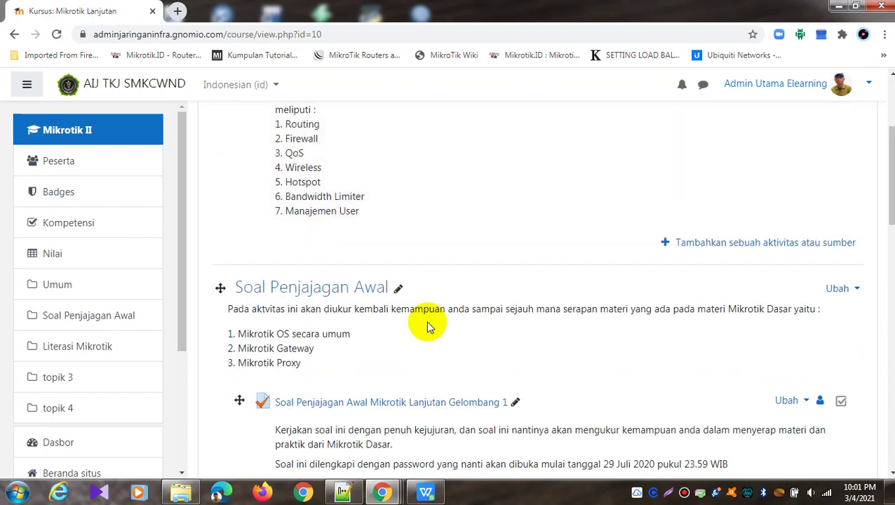
{"action": "scroll", "coordinate": [426, 321], "scroll_direction": "down", "scroll_amount": 2}
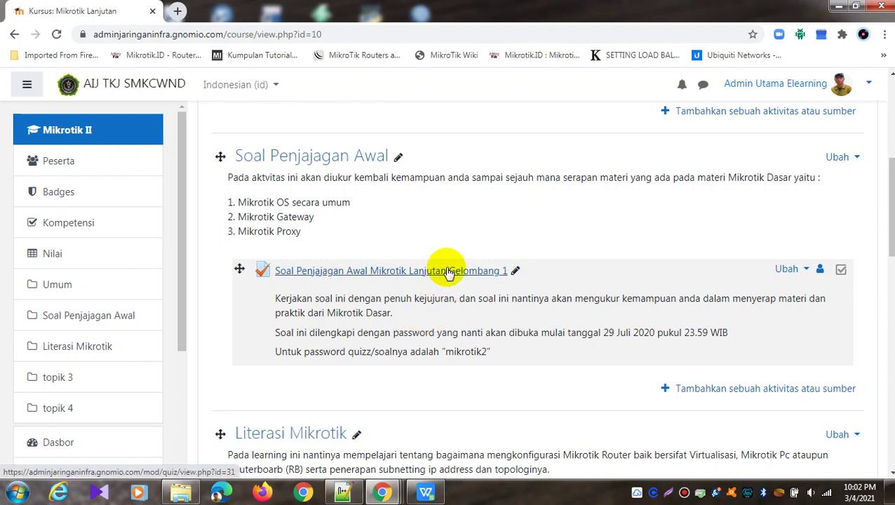
{"action": "scroll", "coordinate": [448, 272], "scroll_direction": "up", "scroll_amount": 1}
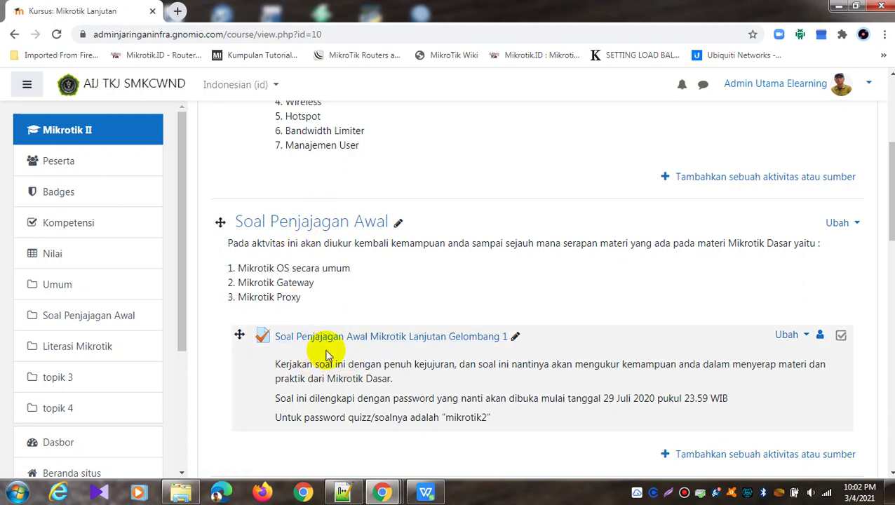
Open the settings of the Soal Penjajagan Awal Mikrotik Lanjutan Gelombang 1 quiz and expand its Activity completion section.
{"action": "scroll", "coordinate": [349, 348], "scroll_direction": "down", "scroll_amount": 1}
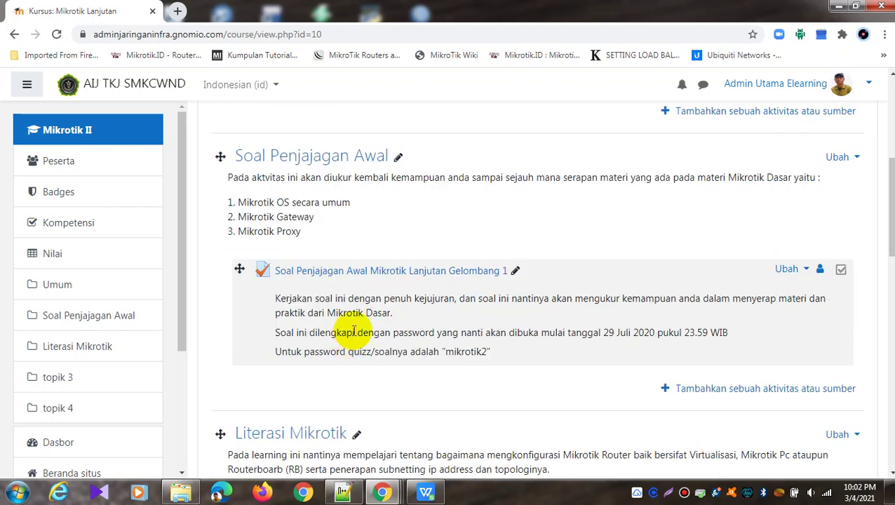
{"action": "left_click", "coordinate": [804, 270]}
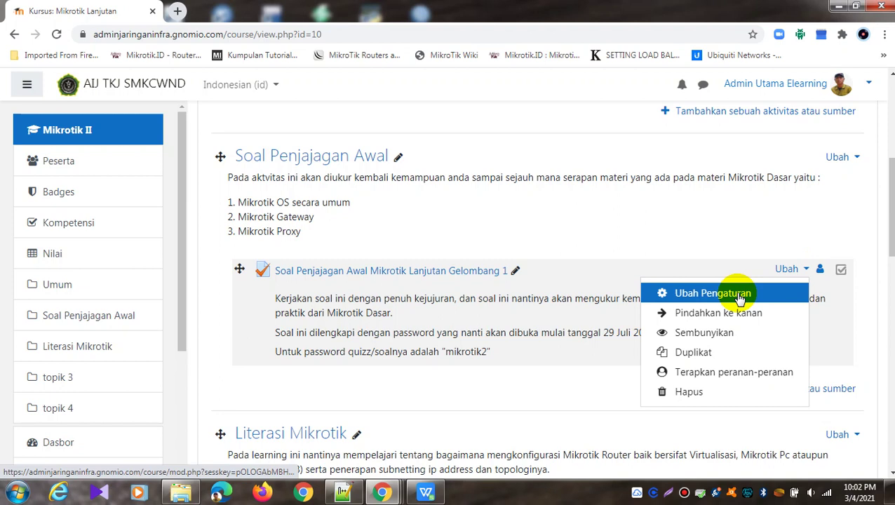
{"action": "left_click", "coordinate": [739, 295]}
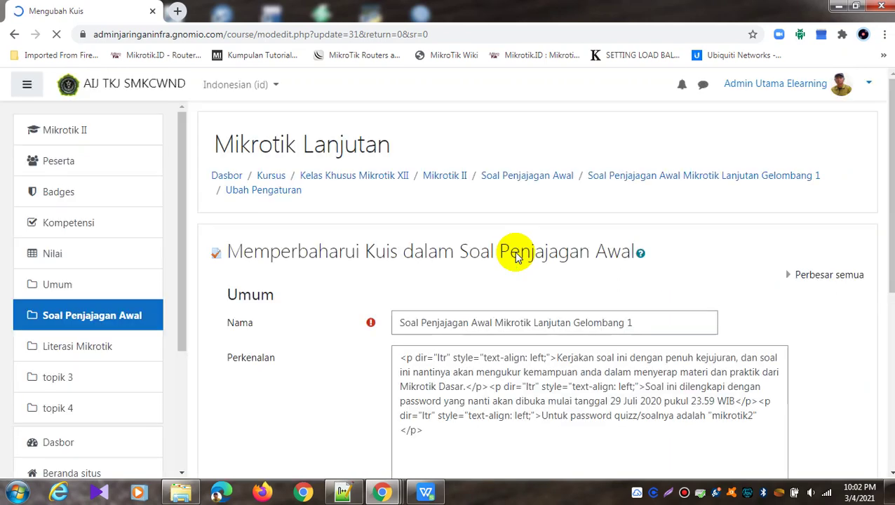
{"action": "scroll", "coordinate": [514, 251], "scroll_direction": "down", "scroll_amount": 4}
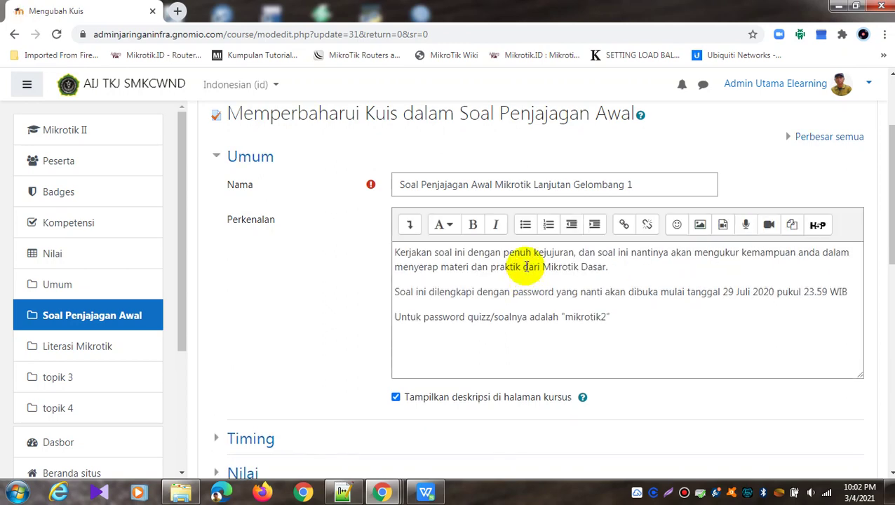
{"action": "scroll", "coordinate": [526, 267], "scroll_direction": "down", "scroll_amount": 6}
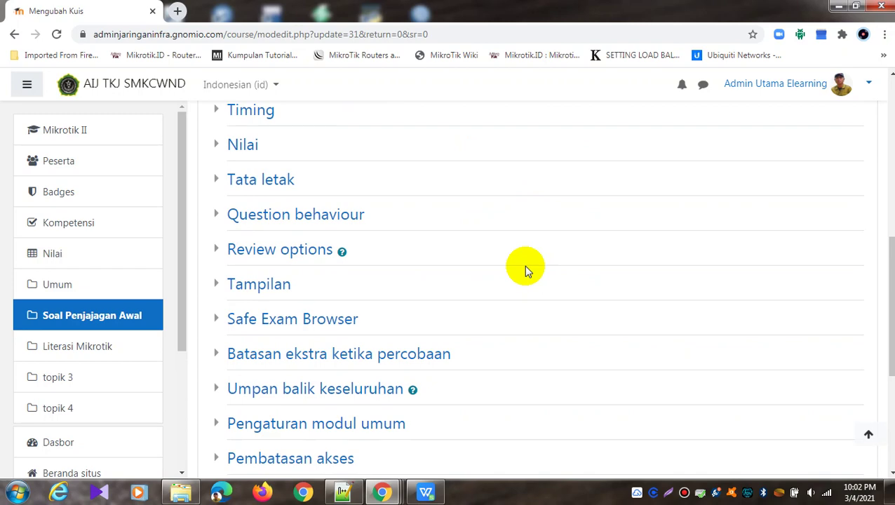
{"action": "scroll", "coordinate": [527, 270], "scroll_direction": "down", "scroll_amount": 2}
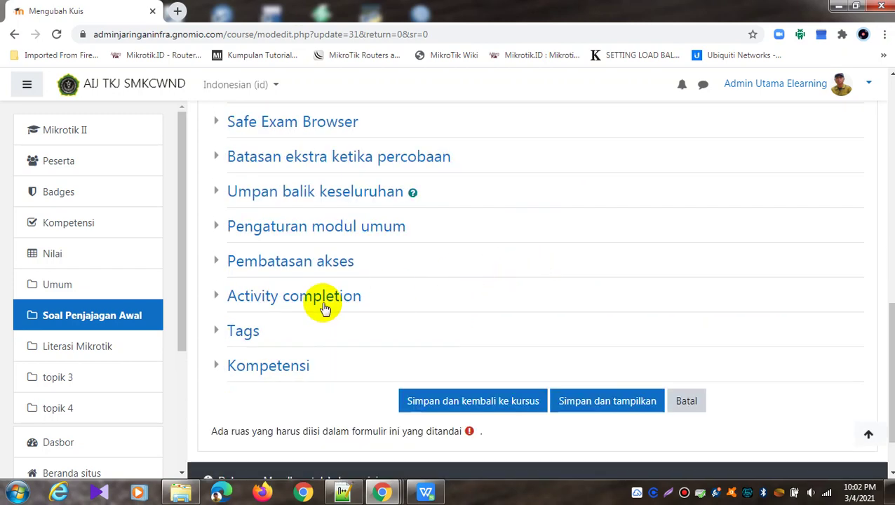
{"action": "left_click", "coordinate": [220, 298]}
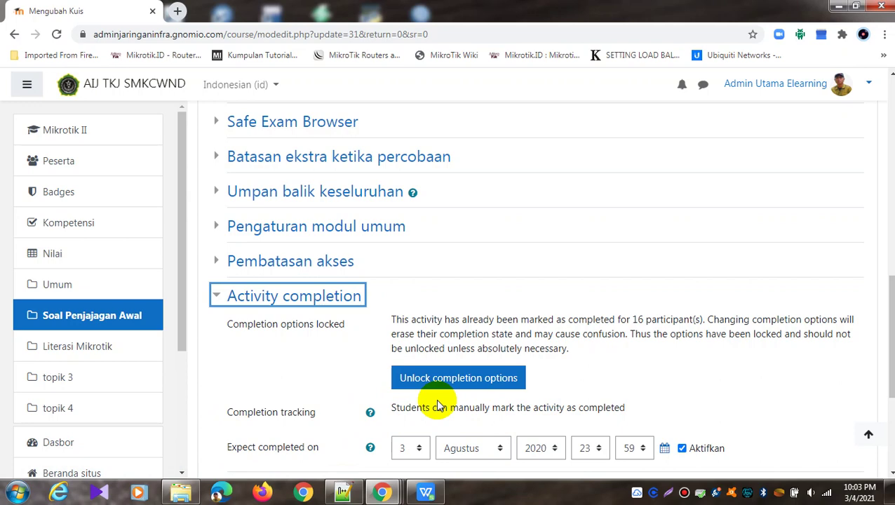
Examine the quiz's locked completion options, including the participant notice, completion tracking and expected completion date.
{"action": "scroll", "coordinate": [436, 407], "scroll_direction": "down", "scroll_amount": 2}
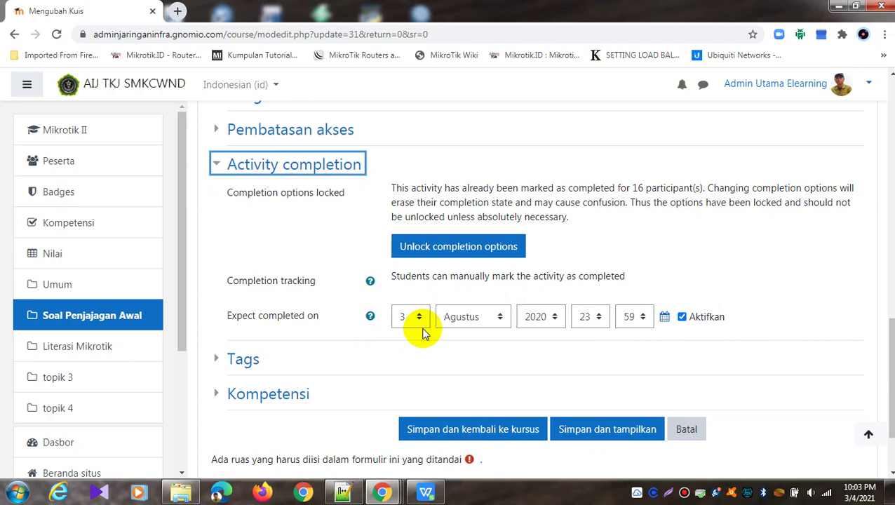
{"action": "scroll", "coordinate": [470, 324], "scroll_direction": "down", "scroll_amount": 3}
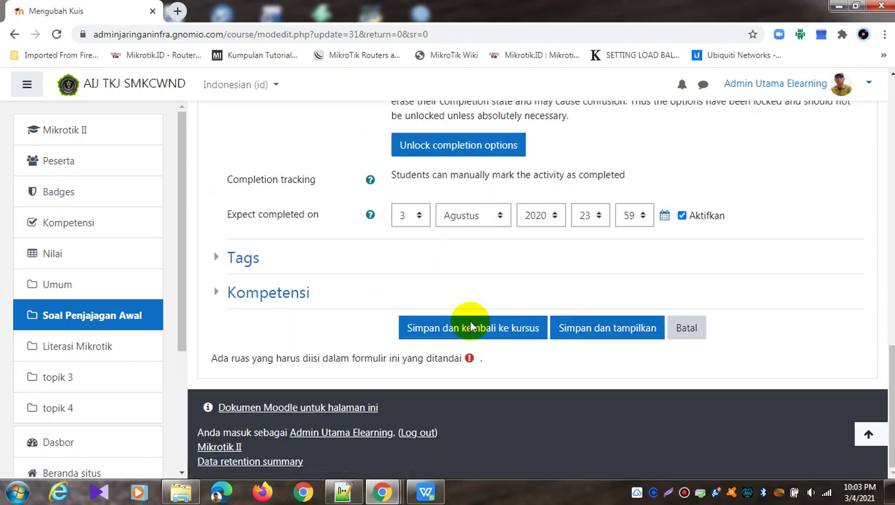
{"action": "scroll", "coordinate": [469, 325], "scroll_direction": "up", "scroll_amount": 2}
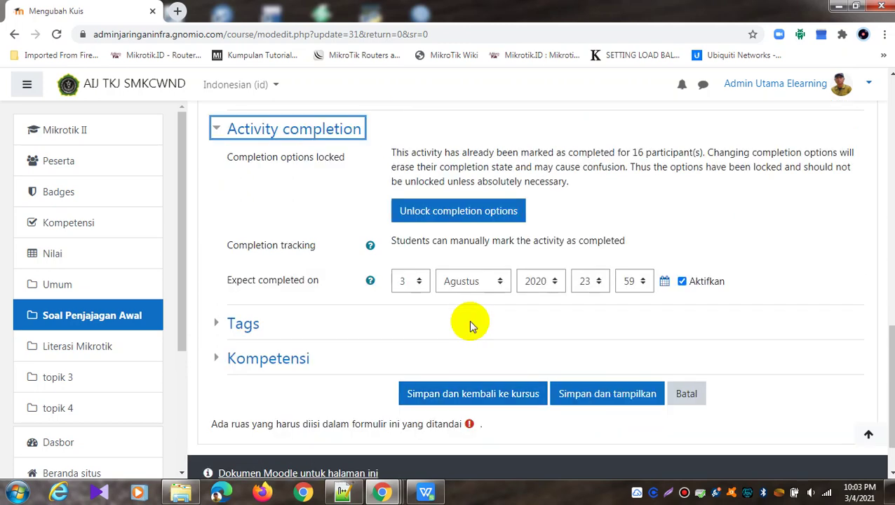
{"action": "scroll", "coordinate": [451, 261], "scroll_direction": "up", "scroll_amount": 1}
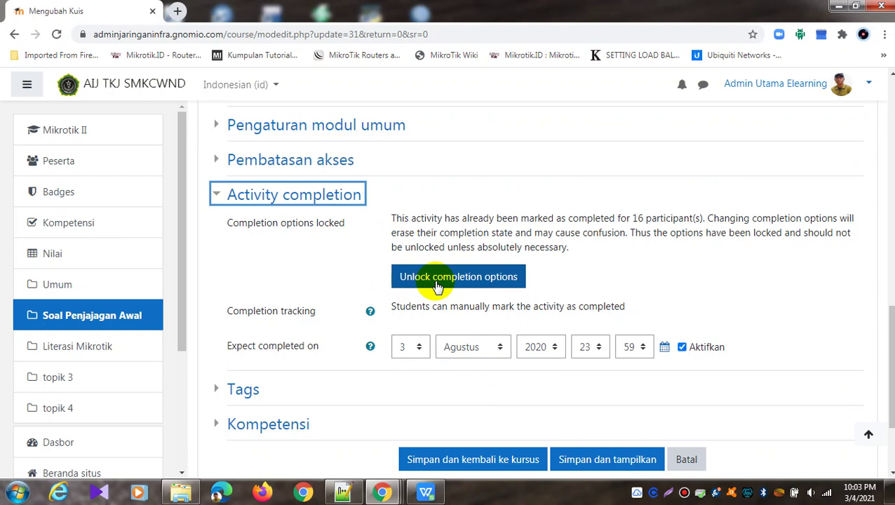
{"action": "left_click_drag", "start_coordinate": [392, 219], "coordinate": [707, 216]}
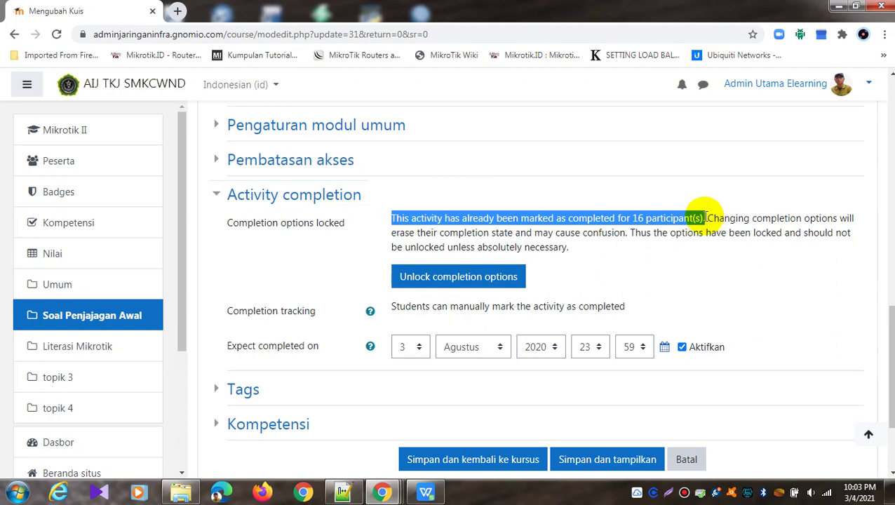
{"action": "left_click", "coordinate": [631, 218]}
{"action": "left_click_drag", "start_coordinate": [633, 219], "coordinate": [689, 220]}
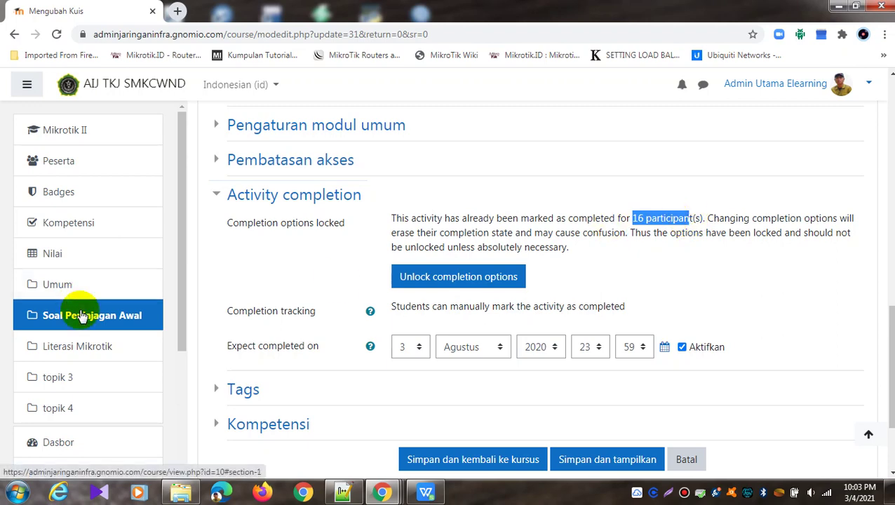
Open the settings of the Mikrotik WIKI glossary in the Literasi Mikrotik section and expand Activity completion.
{"action": "left_click", "coordinate": [93, 351]}
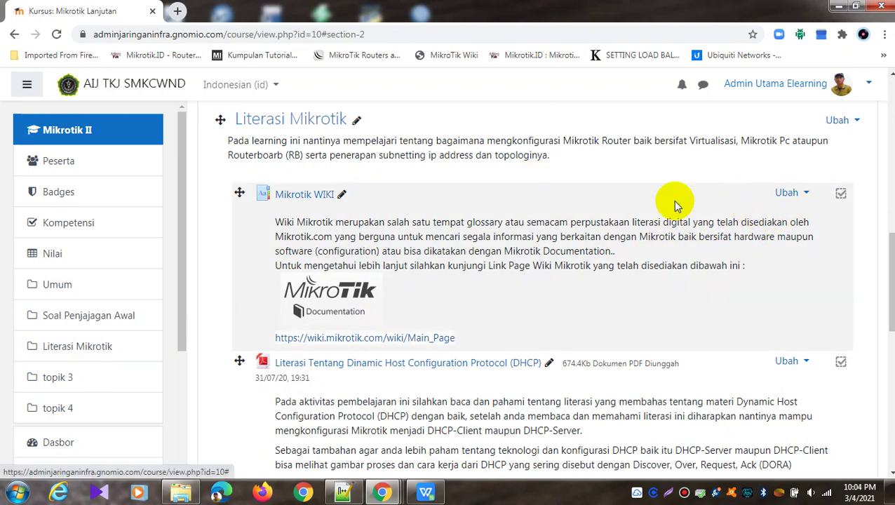
{"action": "left_click", "coordinate": [805, 196]}
{"action": "left_click", "coordinate": [729, 220]}
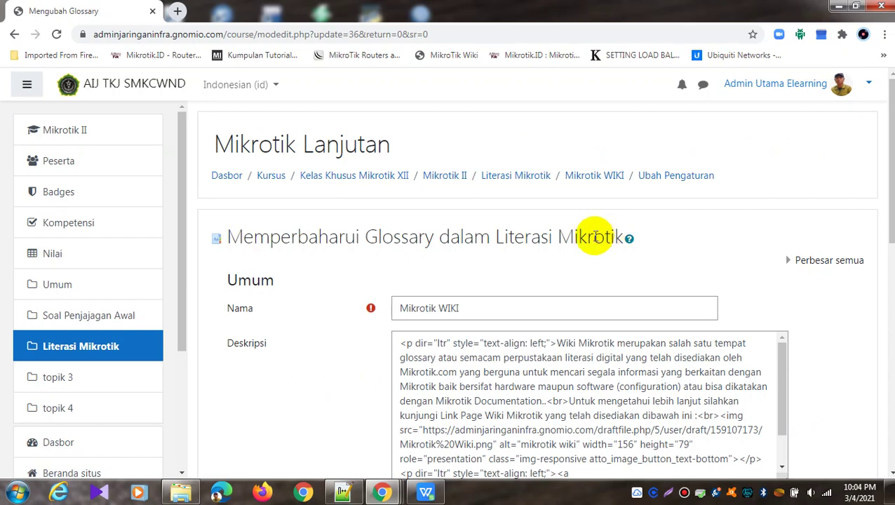
{"action": "scroll", "coordinate": [584, 277], "scroll_direction": "down", "scroll_amount": 7}
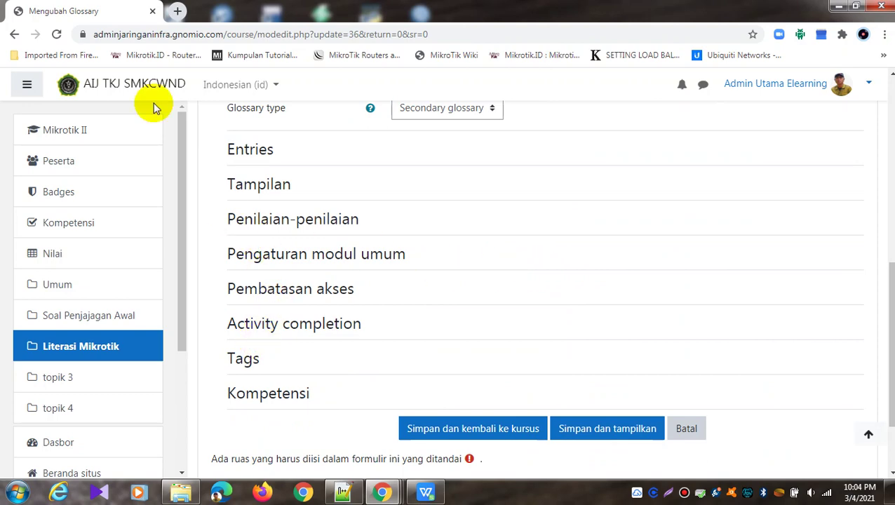
{"action": "left_click", "coordinate": [57, 34]}
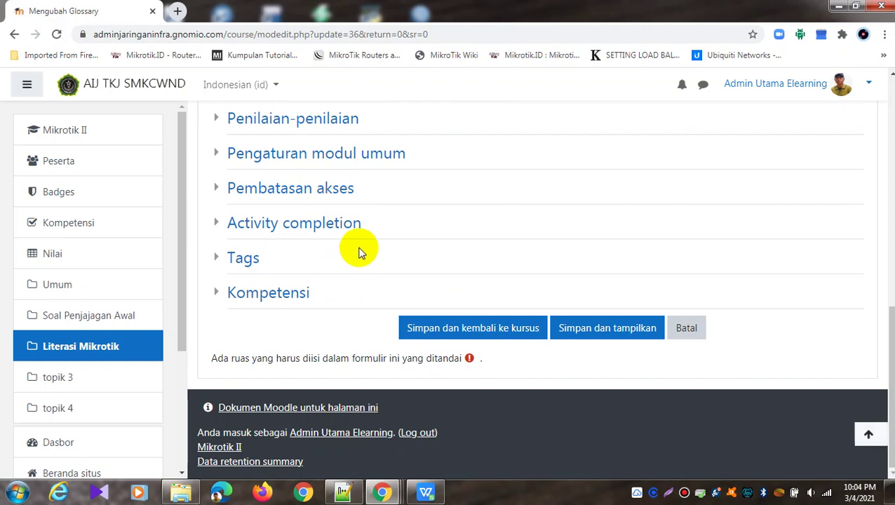
{"action": "left_click", "coordinate": [347, 232]}
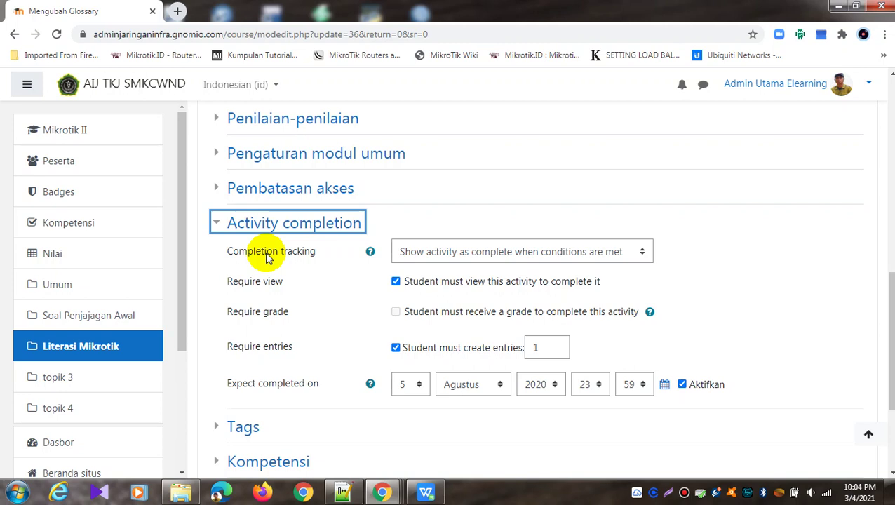
Set the glossary's completion tracking to "Show activity as complete when conditions are met" with the student view requirement enabled.
{"action": "left_click", "coordinate": [483, 252]}
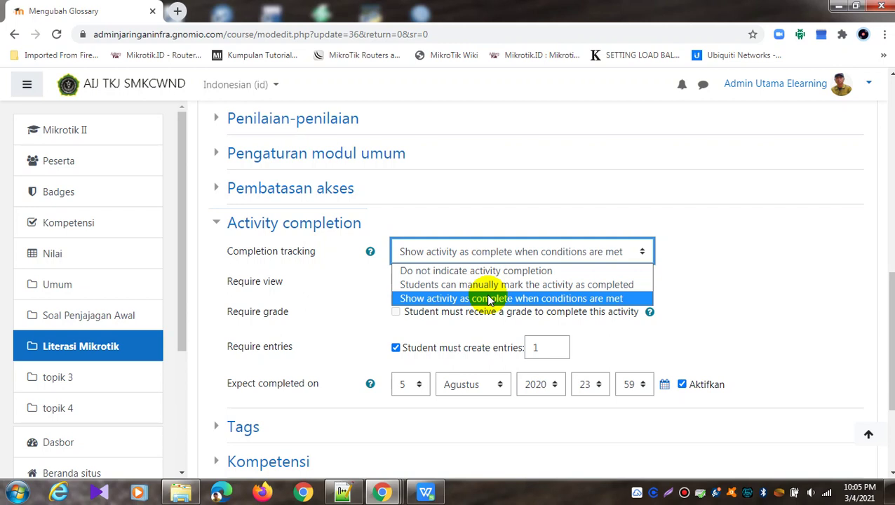
{"action": "left_click", "coordinate": [490, 298]}
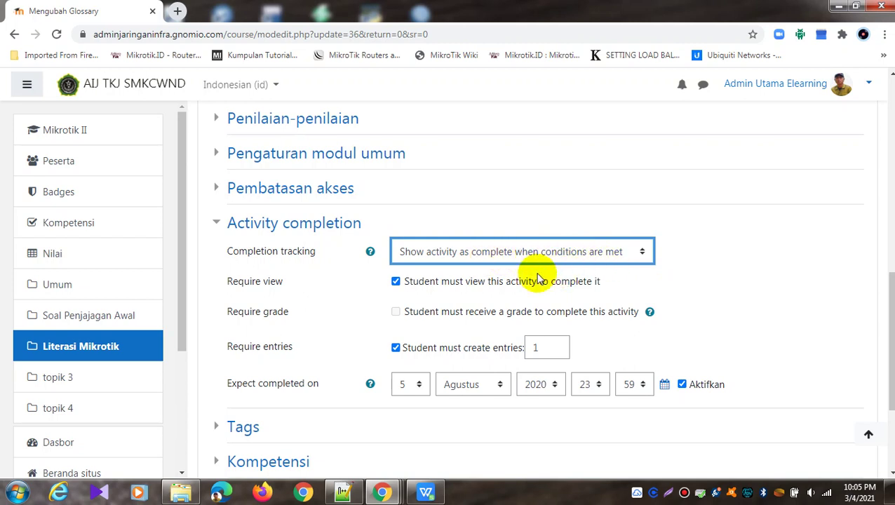
{"action": "left_click", "coordinate": [460, 282]}
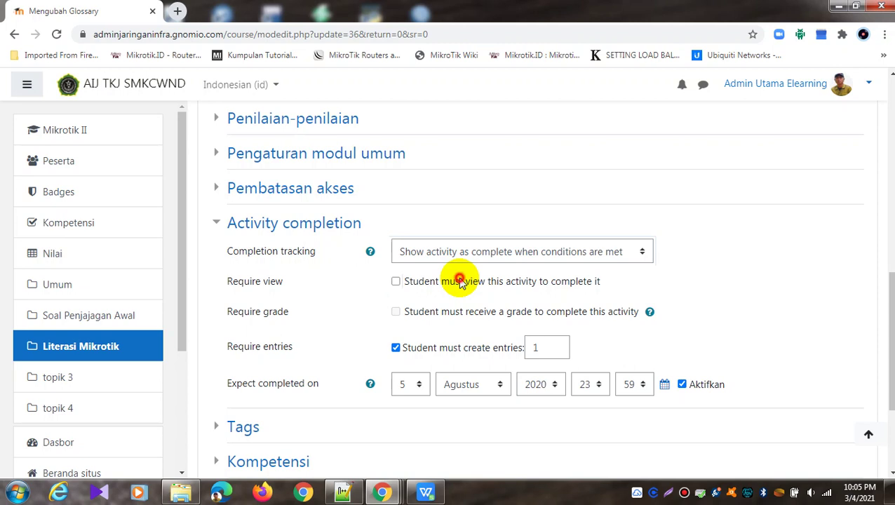
{"action": "left_click", "coordinate": [456, 282]}
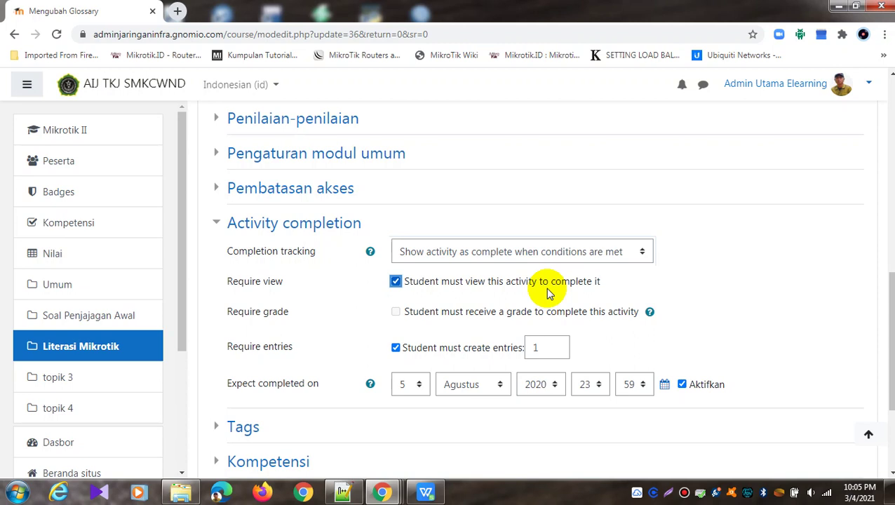
{"action": "left_click", "coordinate": [501, 315]}
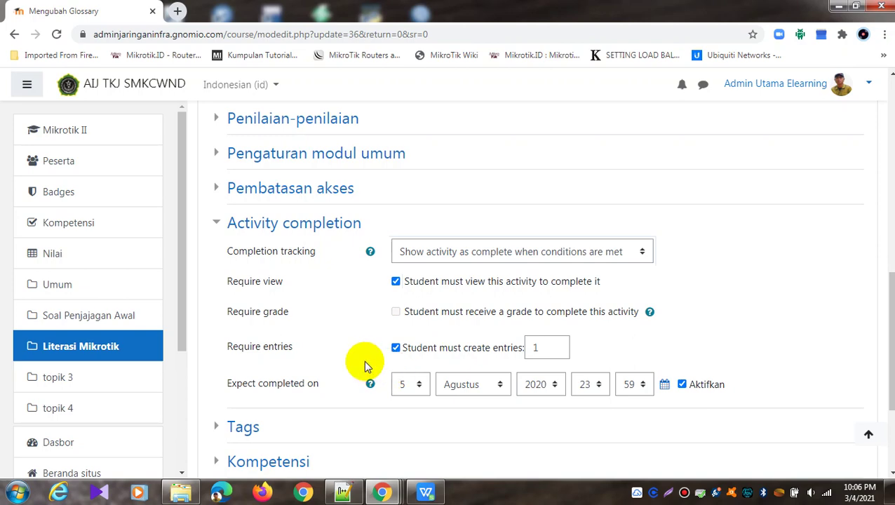
Require students to view the glossary and create 1 entry under condition-based completion, and save back to the course.
{"action": "scroll", "coordinate": [377, 321], "scroll_direction": "up", "scroll_amount": 3}
{"action": "scroll", "coordinate": [377, 321], "scroll_direction": "down", "scroll_amount": 4}
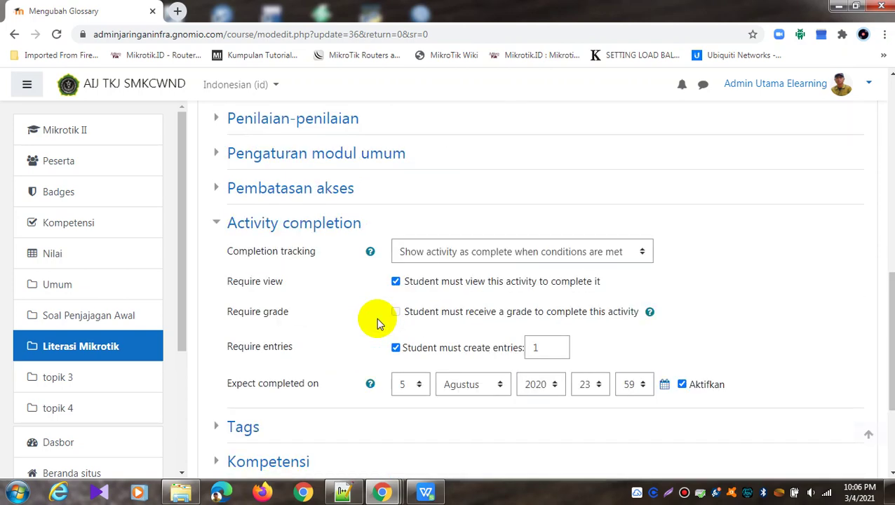
{"action": "scroll", "coordinate": [376, 323], "scroll_direction": "up", "scroll_amount": 3}
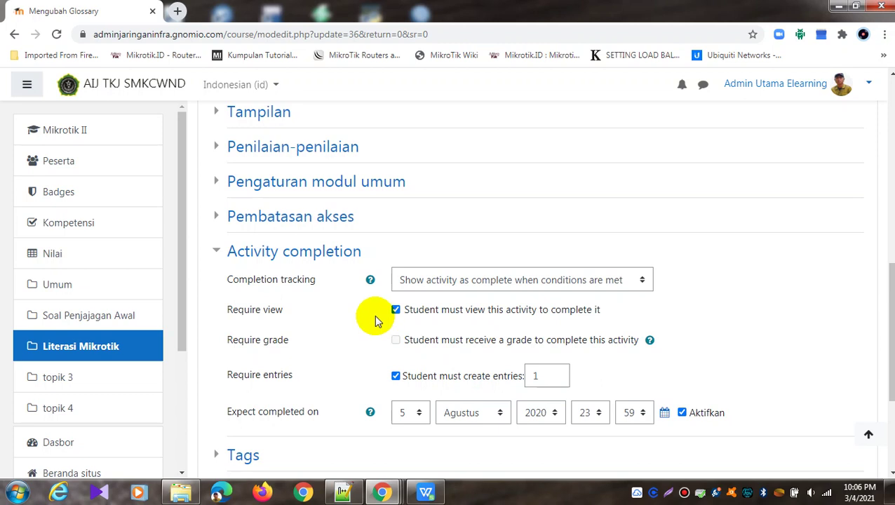
{"action": "scroll", "coordinate": [374, 315], "scroll_direction": "down", "scroll_amount": 1}
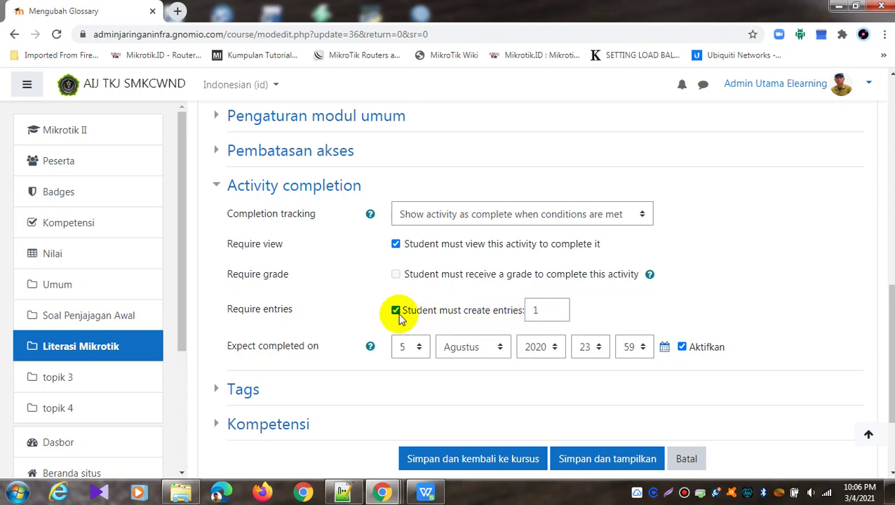
{"action": "left_click", "coordinate": [396, 310]}
{"action": "left_click", "coordinate": [477, 245]}
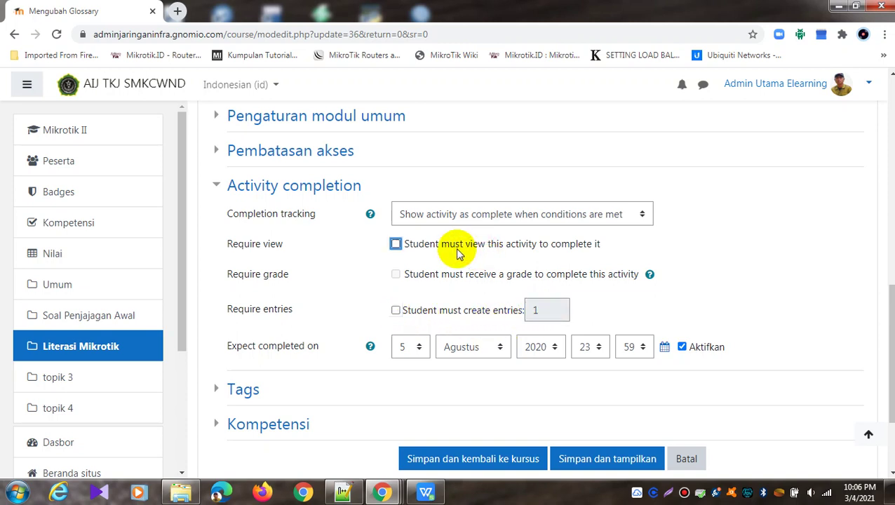
{"action": "left_click", "coordinate": [450, 246]}
{"action": "left_click", "coordinate": [491, 223]}
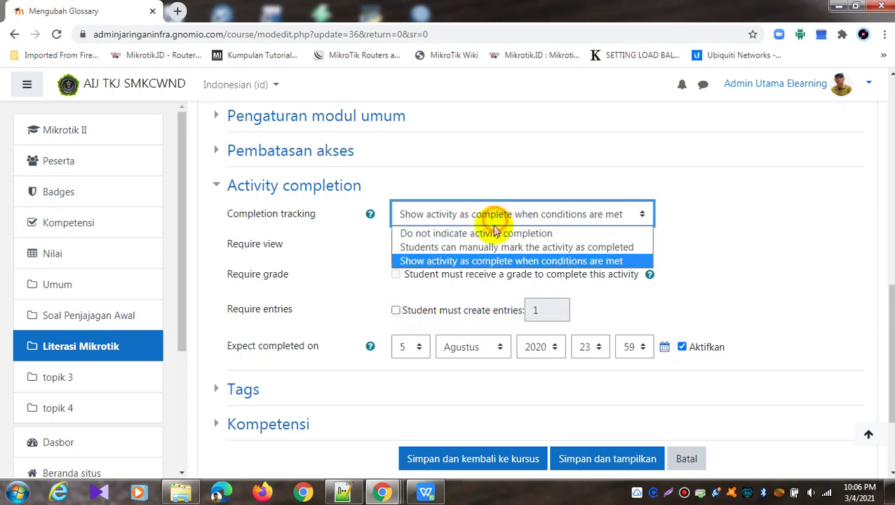
{"action": "left_click", "coordinate": [482, 265]}
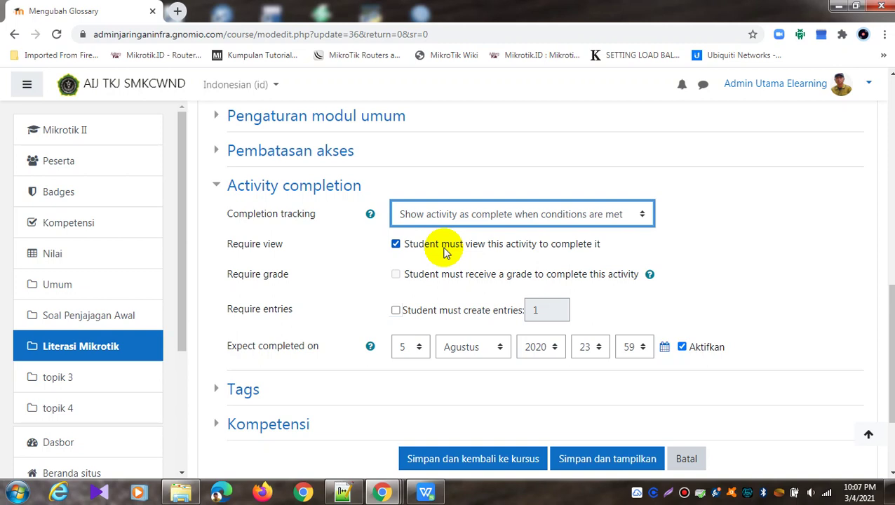
{"action": "left_click", "coordinate": [444, 310]}
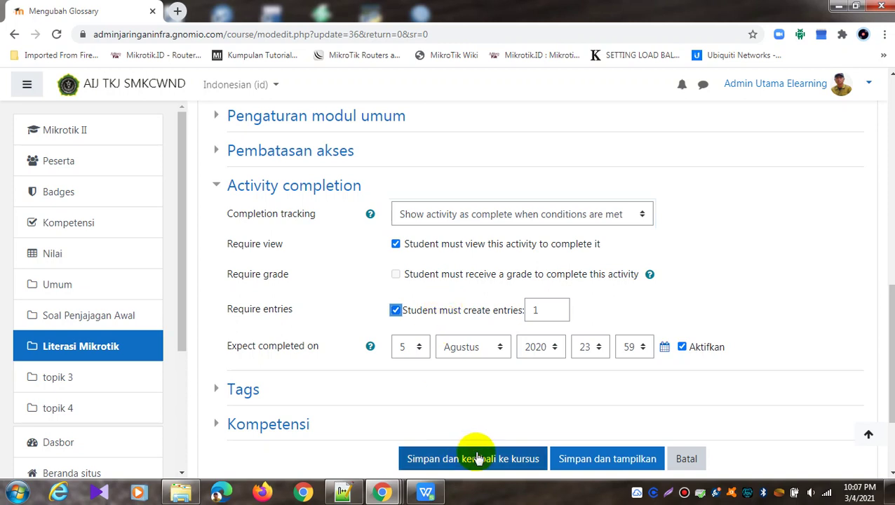
{"action": "left_click", "coordinate": [477, 460]}
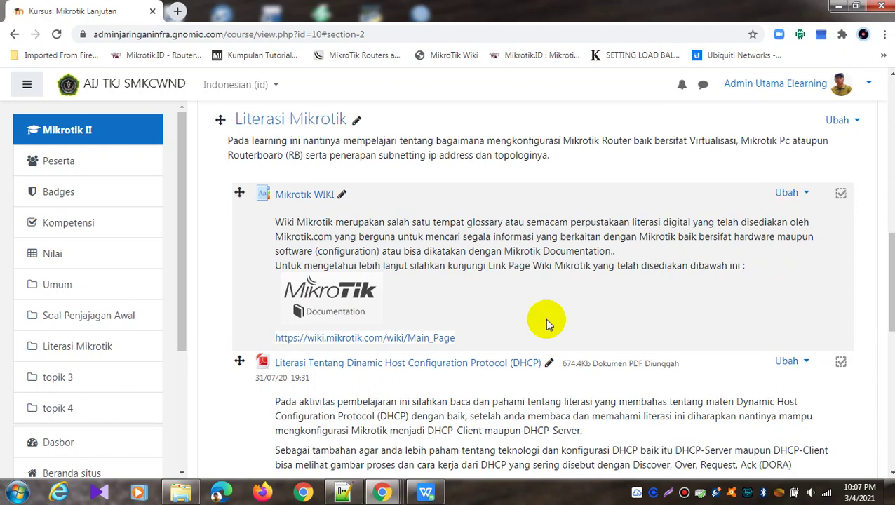
Compare the completion markers of the Soal Penjajagan Awal quiz, the Mikrotik WIKI glossary and the DHCP literacy document.
{"action": "scroll", "coordinate": [726, 257], "scroll_direction": "up", "scroll_amount": 4}
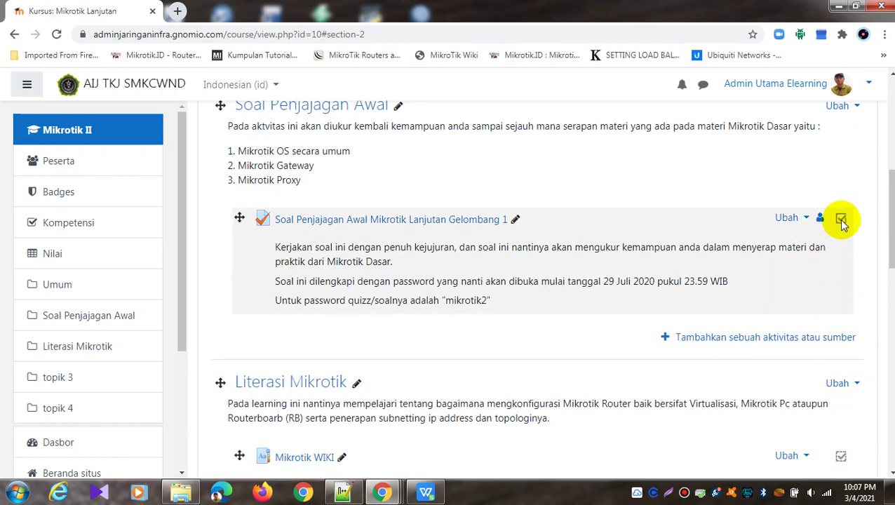
{"action": "scroll", "coordinate": [839, 219], "scroll_direction": "up", "scroll_amount": 3}
{"action": "scroll", "coordinate": [838, 219], "scroll_direction": "down", "scroll_amount": 2}
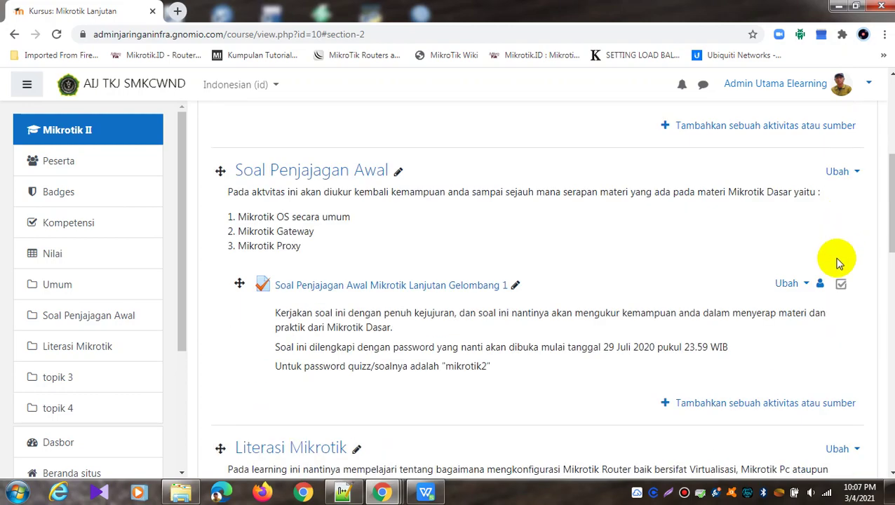
{"action": "scroll", "coordinate": [839, 285], "scroll_direction": "down", "scroll_amount": 3}
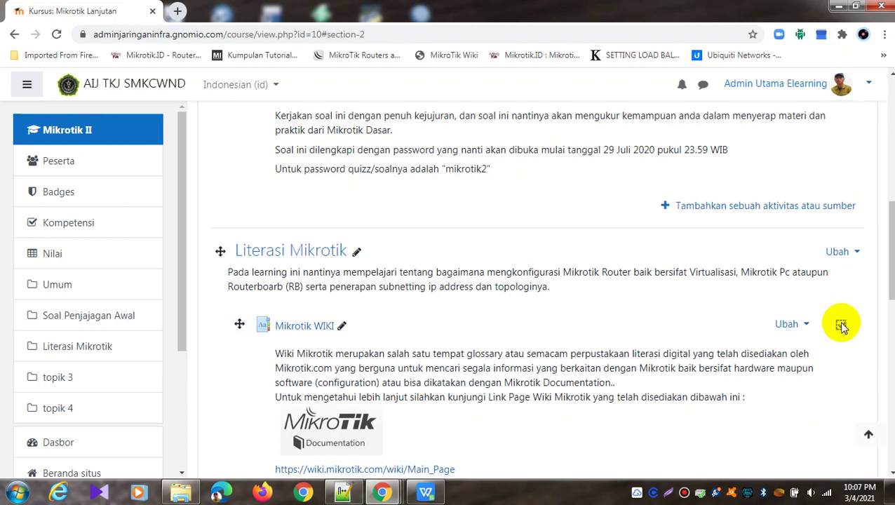
{"action": "scroll", "coordinate": [840, 325], "scroll_direction": "down", "scroll_amount": 3}
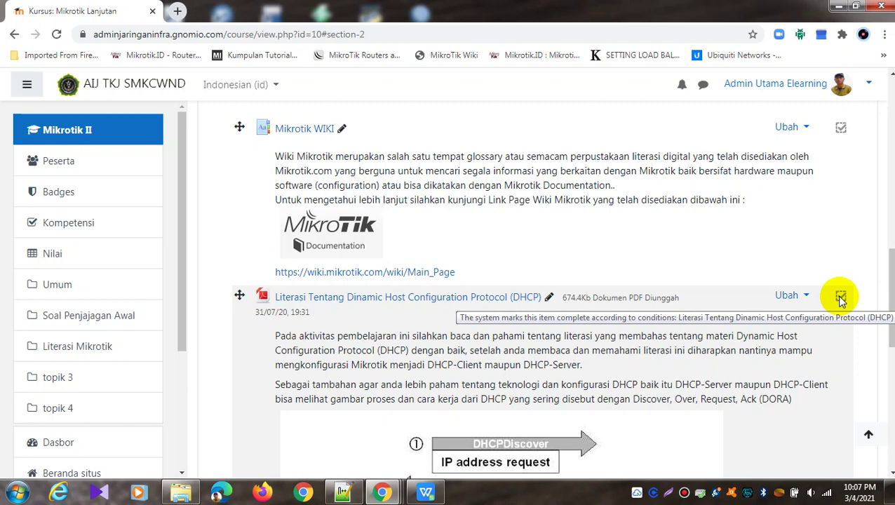
Open the full course administration page of Mikrotik Lanjutan and show its list of reports (Laporan).
{"action": "scroll", "coordinate": [691, 267], "scroll_direction": "up", "scroll_amount": 3}
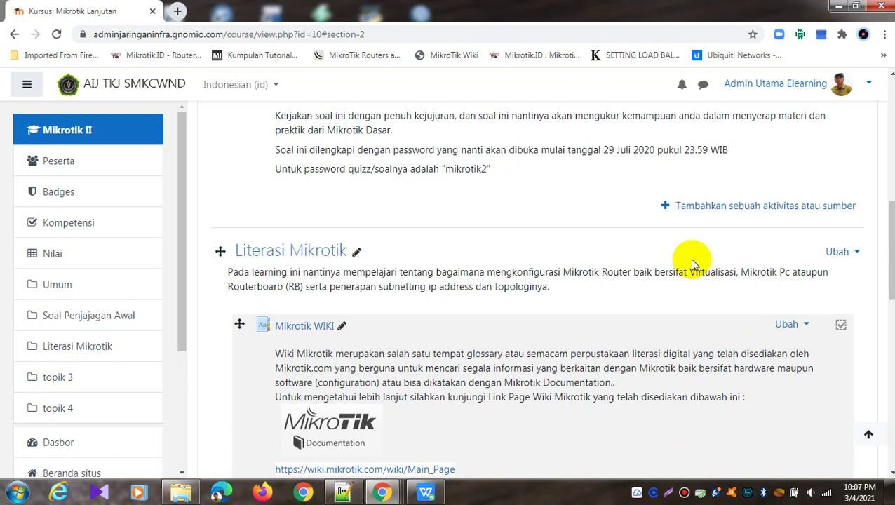
{"action": "scroll", "coordinate": [690, 258], "scroll_direction": "up", "scroll_amount": 5}
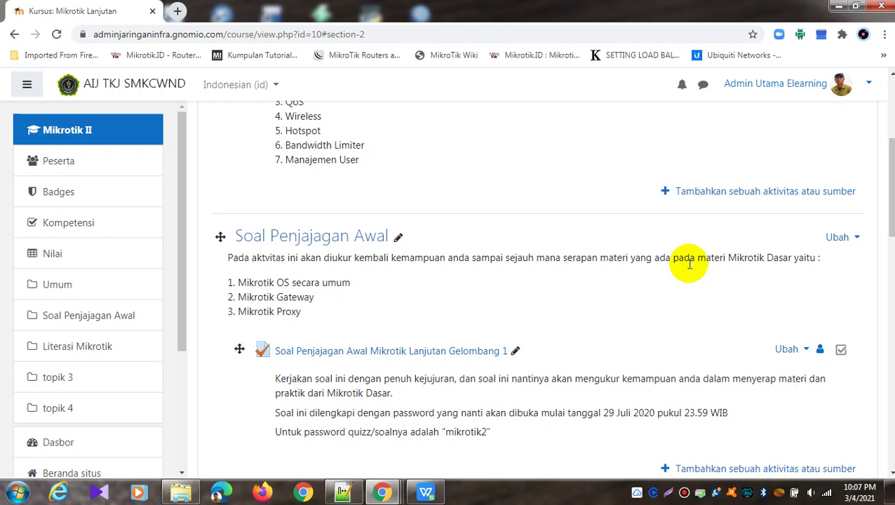
{"action": "scroll", "coordinate": [516, 269], "scroll_direction": "up", "scroll_amount": 4}
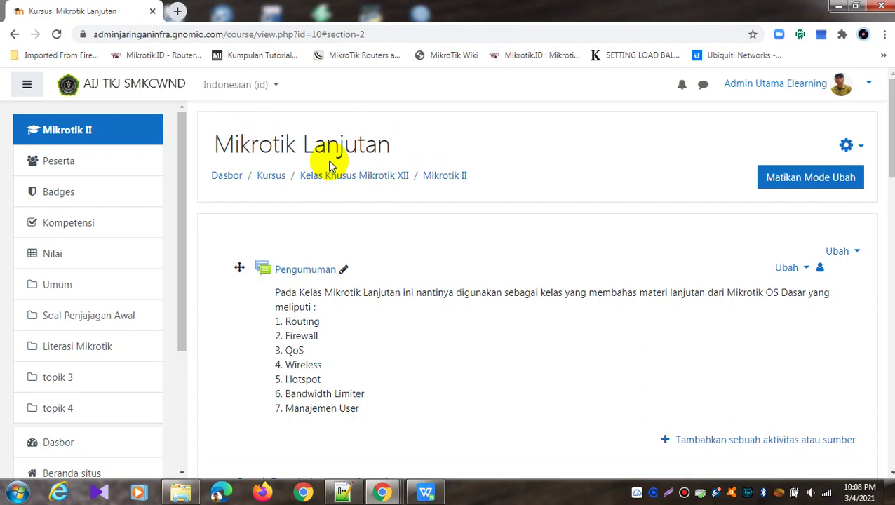
{"action": "left_click", "coordinate": [857, 147]}
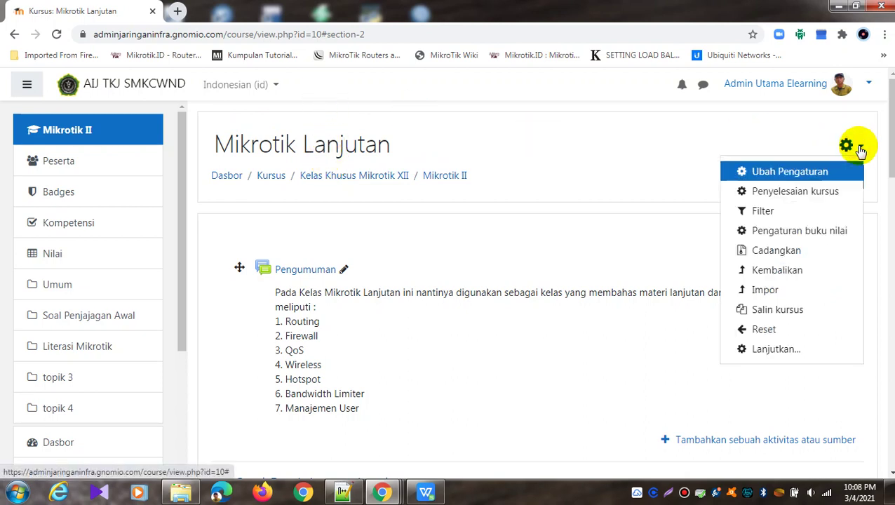
{"action": "left_click", "coordinate": [793, 349]}
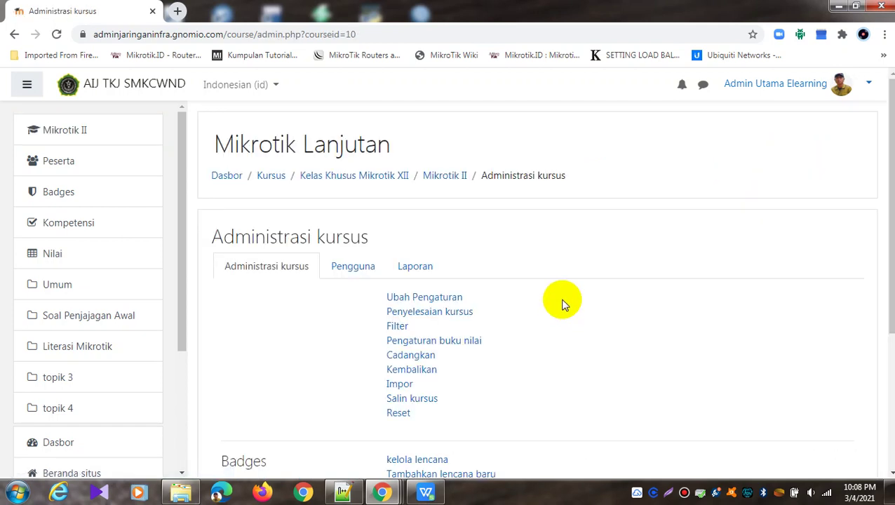
{"action": "scroll", "coordinate": [562, 303], "scroll_direction": "down", "scroll_amount": 2}
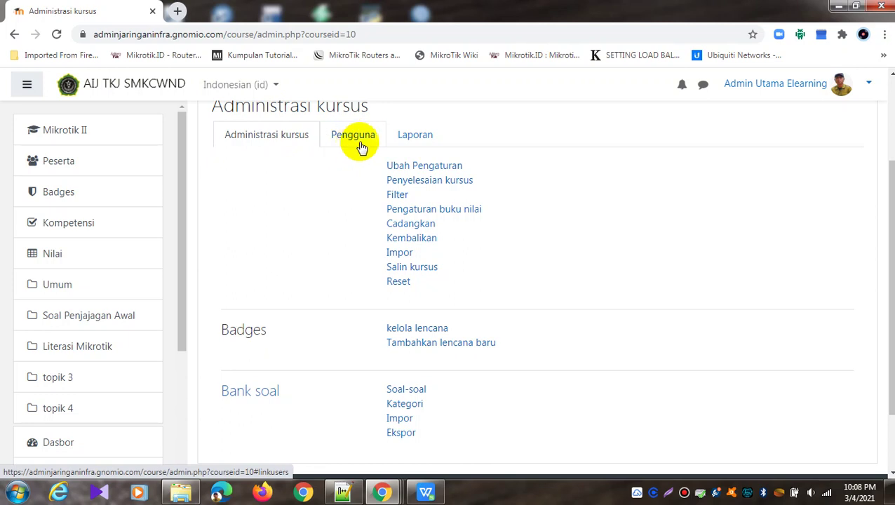
{"action": "left_click", "coordinate": [412, 134]}
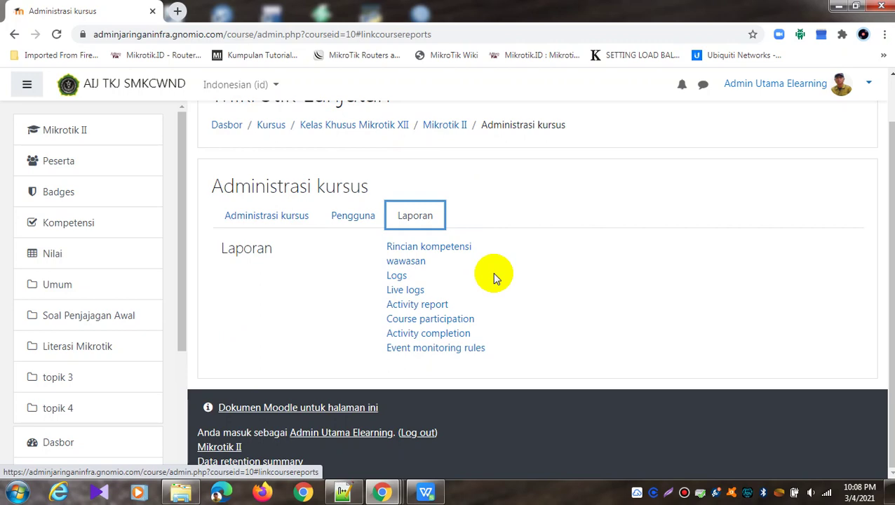
View the course's Rincian kompetensi and wawasan reports, and return to the report list.
{"action": "left_click", "coordinate": [453, 253]}
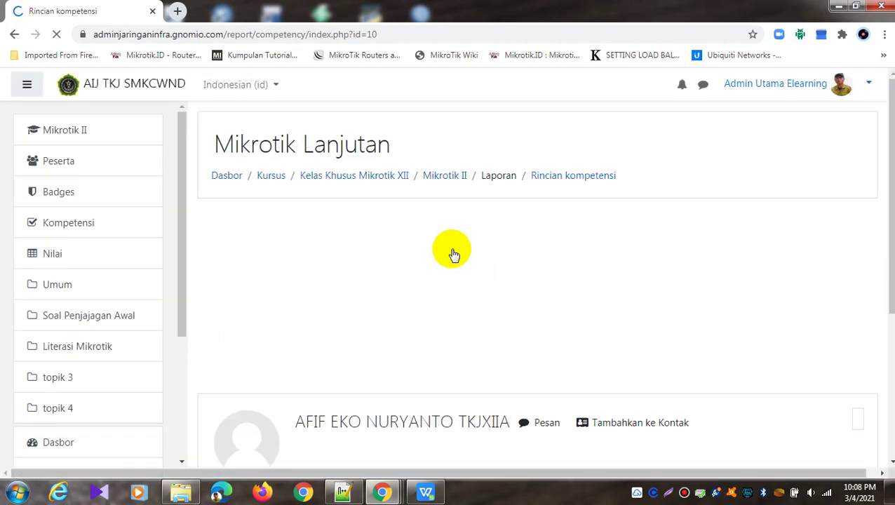
{"action": "scroll", "coordinate": [453, 253], "scroll_direction": "down", "scroll_amount": 3}
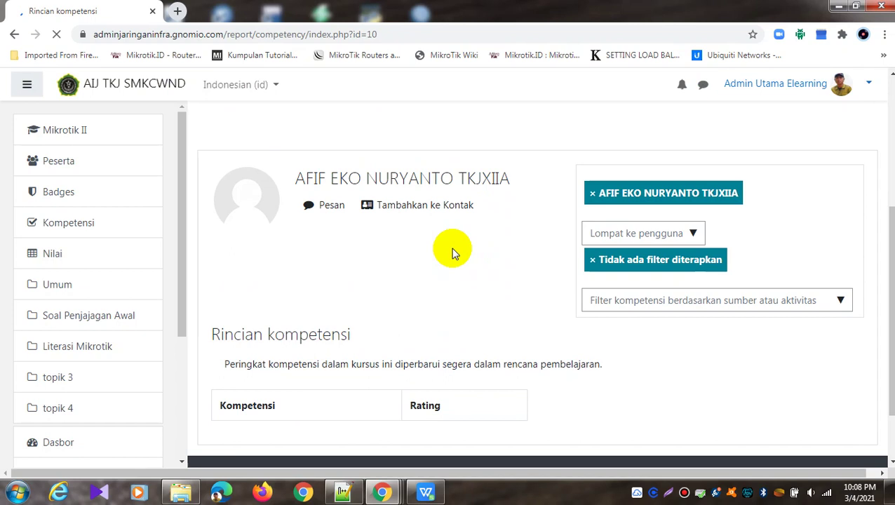
{"action": "left_click", "coordinate": [14, 34]}
{"action": "left_click", "coordinate": [410, 262]}
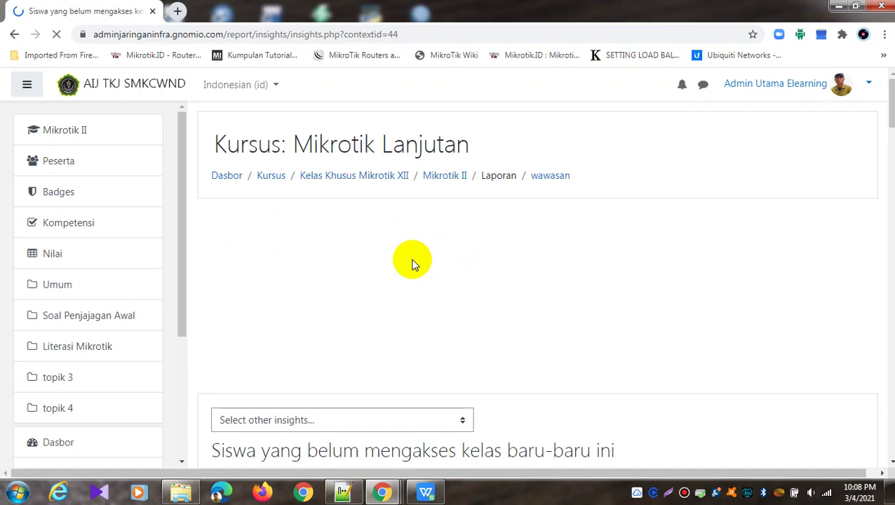
{"action": "scroll", "coordinate": [412, 263], "scroll_direction": "down", "scroll_amount": 5}
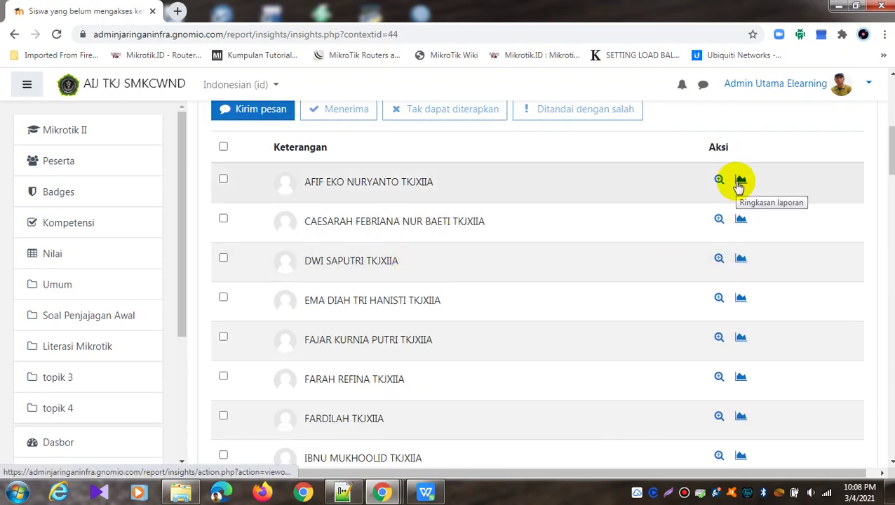
{"action": "left_click", "coordinate": [12, 35]}
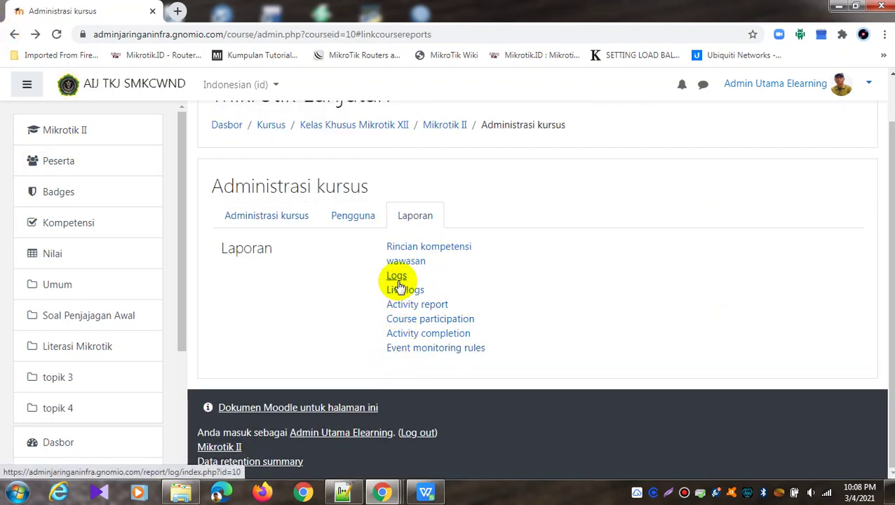
View the filter options of the course's Logs report and return to the report list.
{"action": "left_click", "coordinate": [397, 277]}
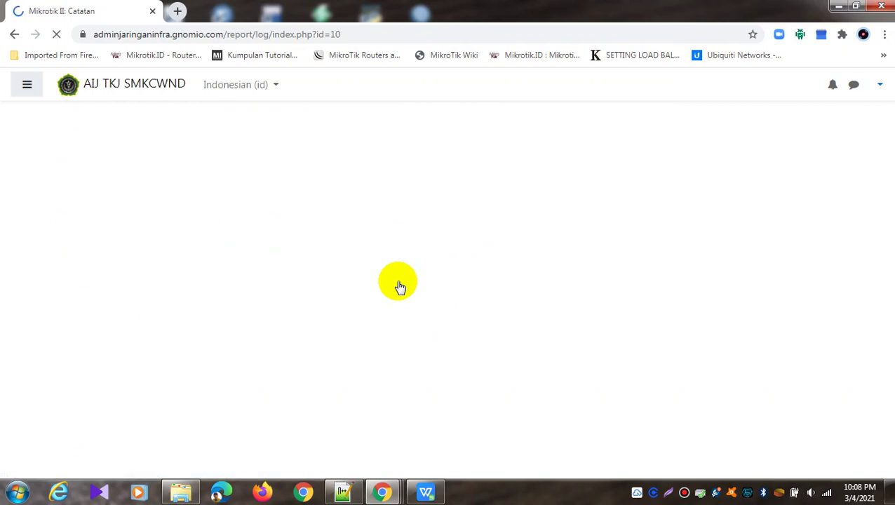
{"action": "scroll", "coordinate": [400, 288], "scroll_direction": "down", "scroll_amount": 2}
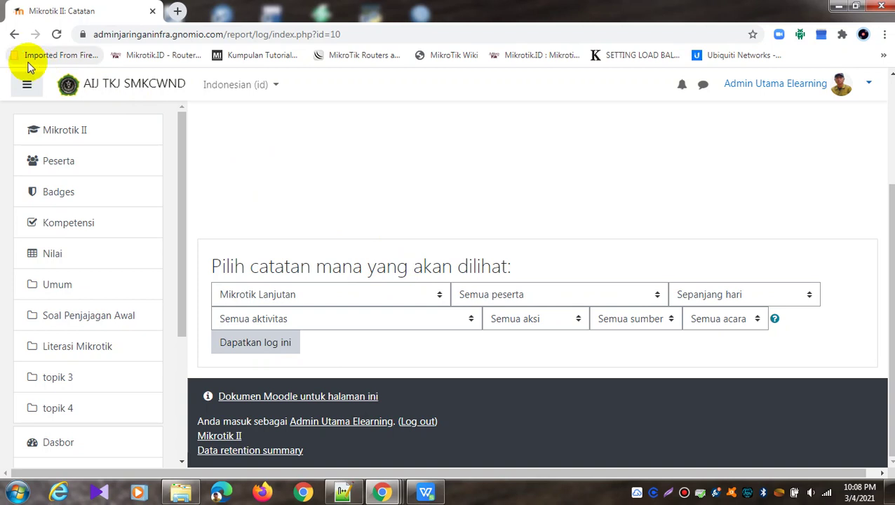
{"action": "left_click", "coordinate": [14, 34]}
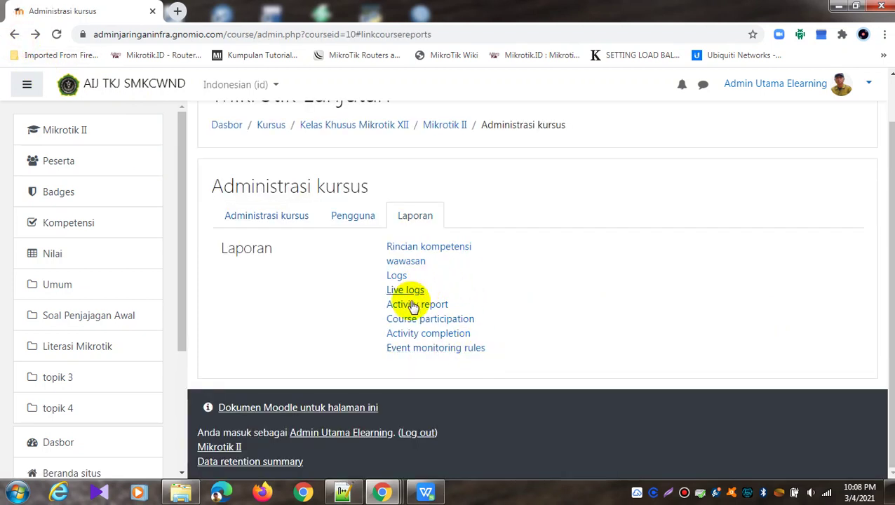
Review the recent course events in the Live logs report and return to the report list.
{"action": "left_click", "coordinate": [410, 291]}
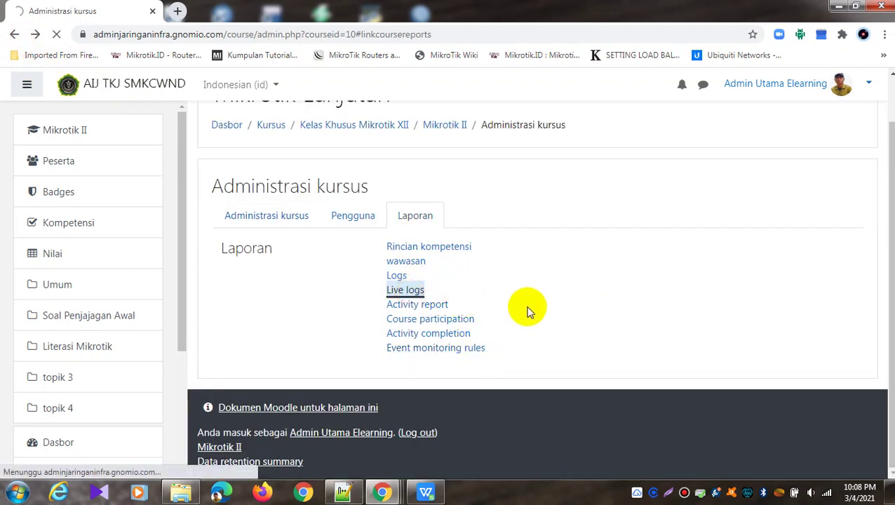
{"action": "scroll", "coordinate": [527, 308], "scroll_direction": "down", "scroll_amount": 2}
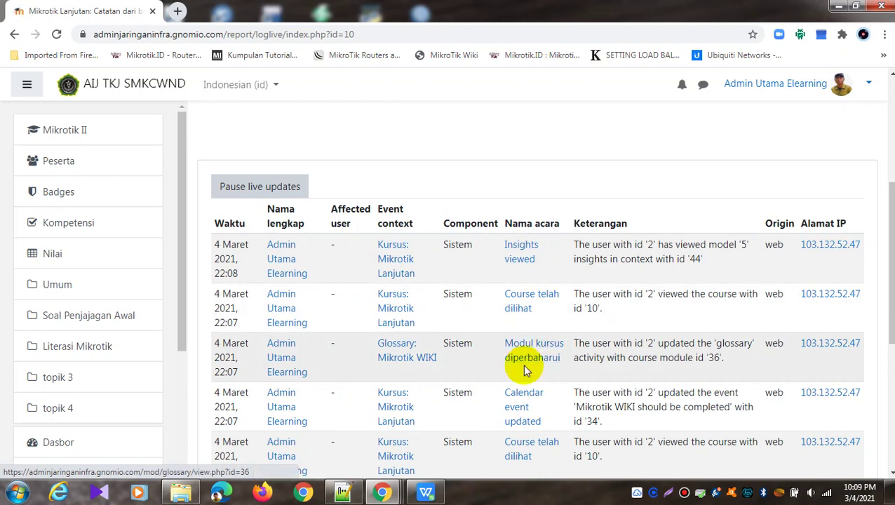
{"action": "scroll", "coordinate": [527, 410], "scroll_direction": "down", "scroll_amount": 3}
{"action": "scroll", "coordinate": [520, 395], "scroll_direction": "up", "scroll_amount": 3}
{"action": "scroll", "coordinate": [280, 320], "scroll_direction": "down", "scroll_amount": 1}
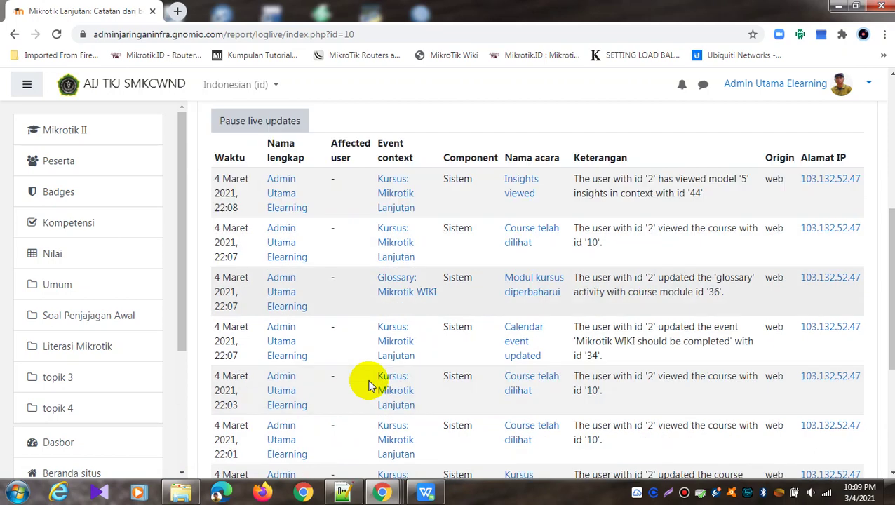
{"action": "scroll", "coordinate": [370, 386], "scroll_direction": "down", "scroll_amount": 3}
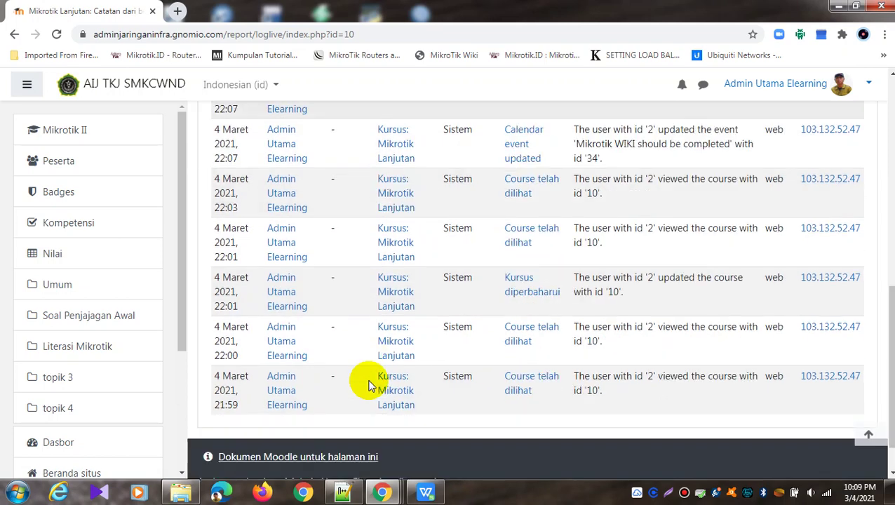
{"action": "left_click", "coordinate": [15, 33]}
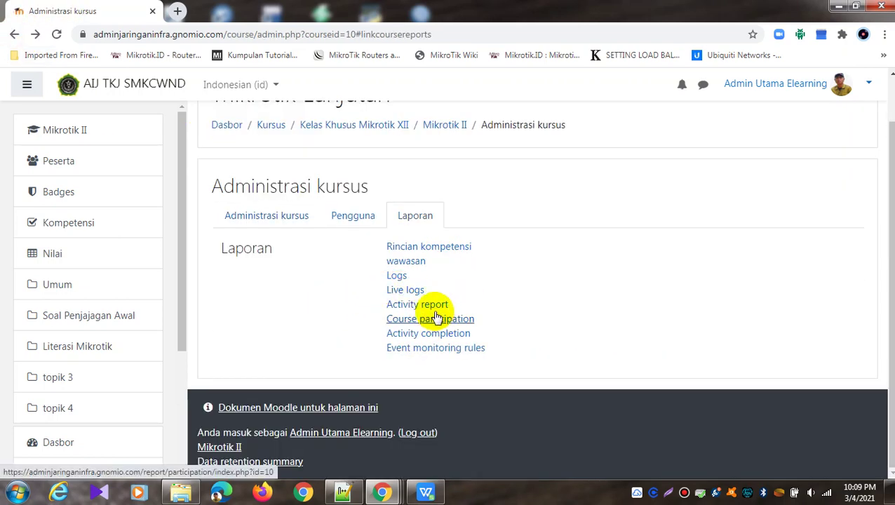
Check the views and last access of each activity in the Activity report, and return to the report list.
{"action": "left_click", "coordinate": [429, 306]}
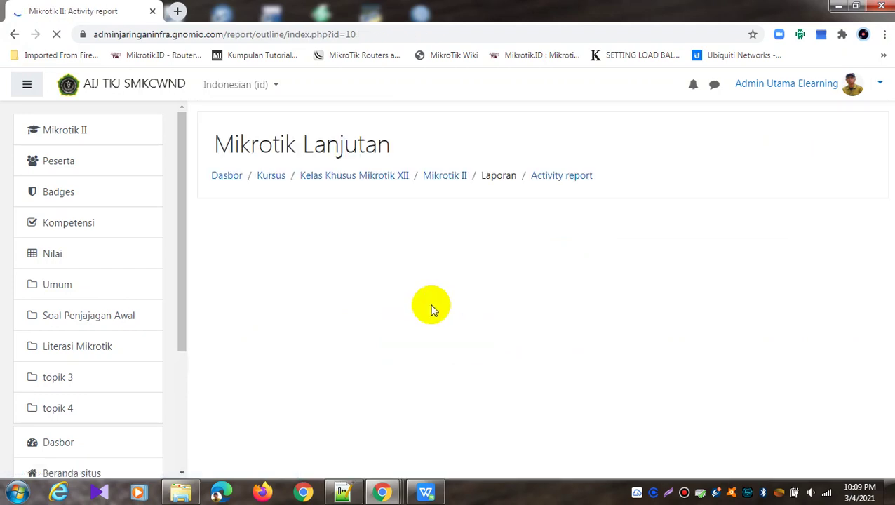
{"action": "scroll", "coordinate": [431, 309], "scroll_direction": "down", "scroll_amount": 5}
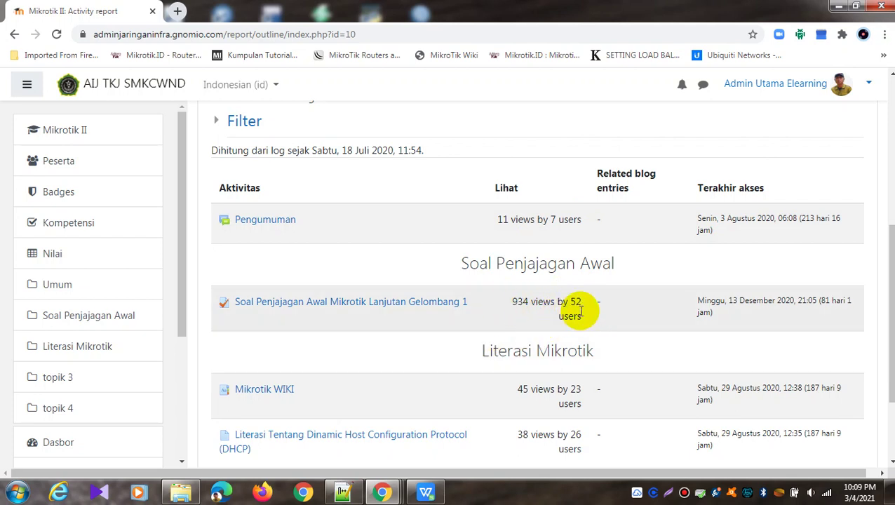
{"action": "left_click", "coordinate": [14, 35]}
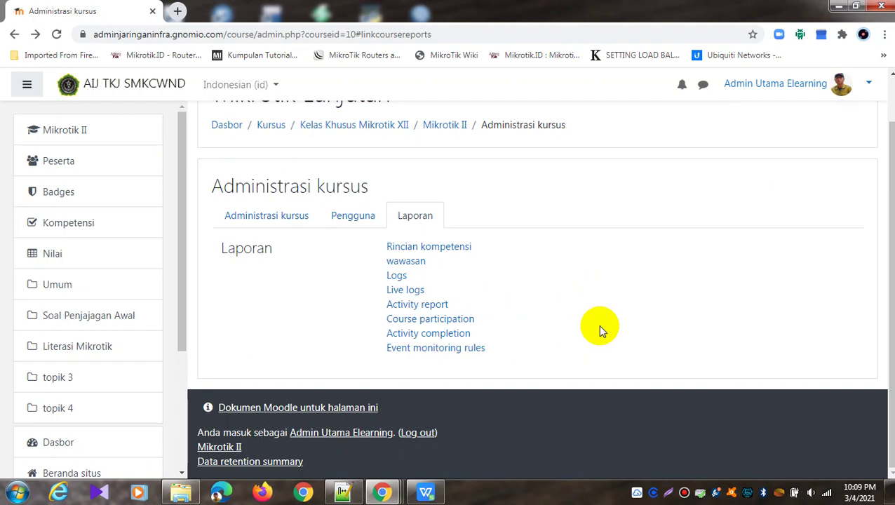
Inspect the activity module and look-back period choices of the Course participation report, and return to the report list.
{"action": "left_click", "coordinate": [463, 324]}
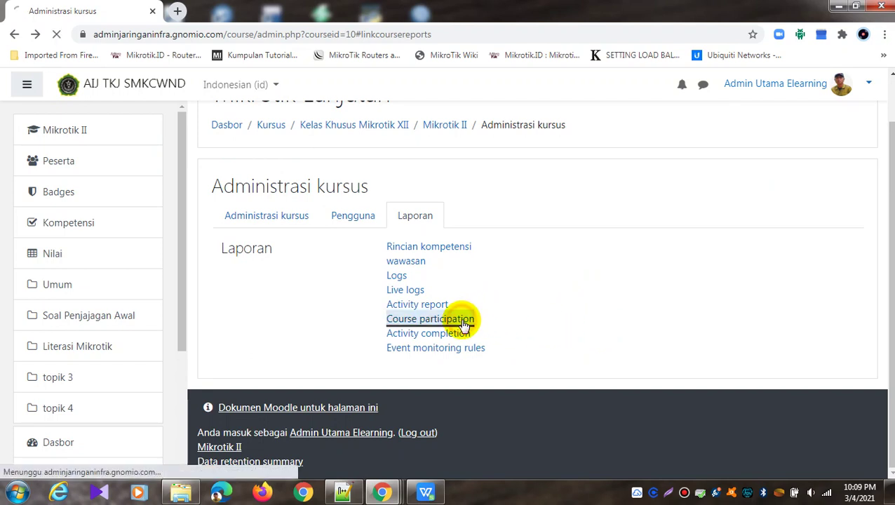
{"action": "scroll", "coordinate": [469, 321], "scroll_direction": "down", "scroll_amount": 5}
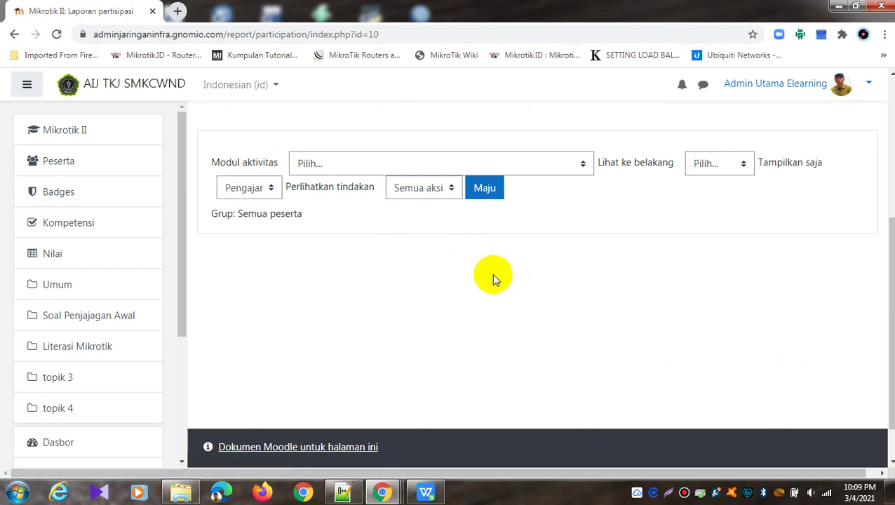
{"action": "left_click", "coordinate": [433, 165]}
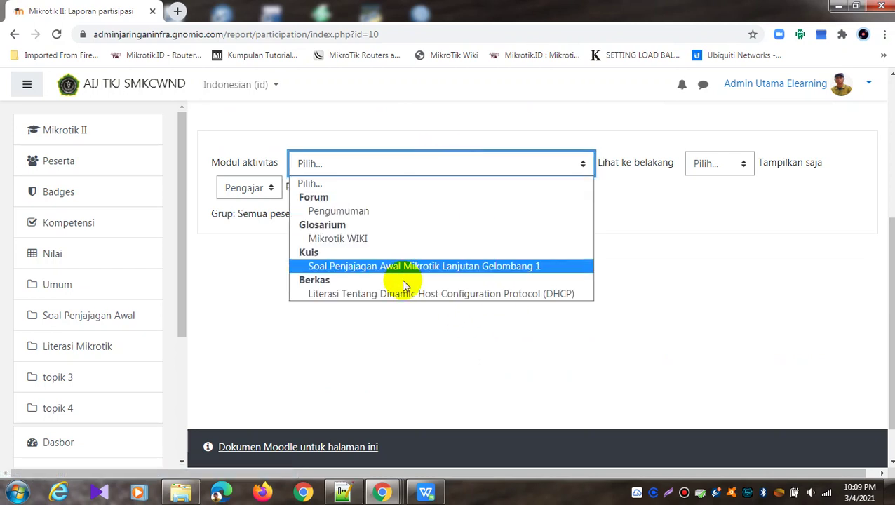
{"action": "left_click", "coordinate": [699, 166]}
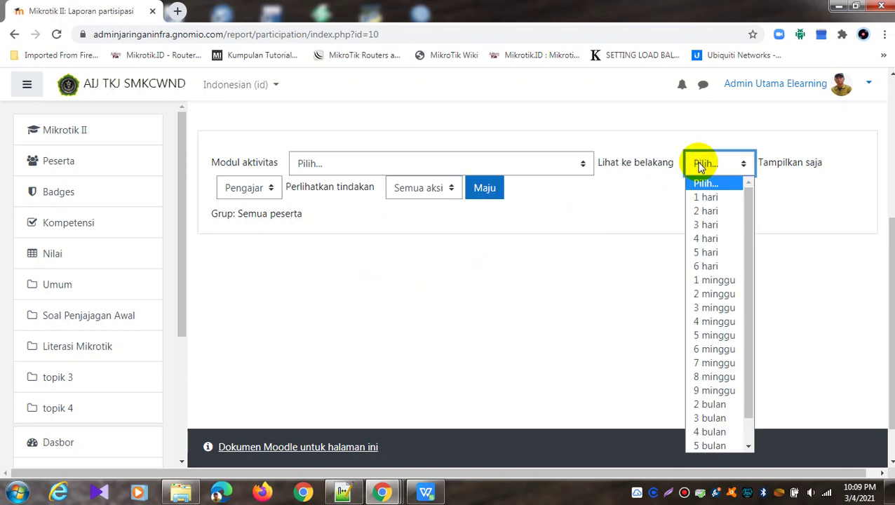
{"action": "left_click", "coordinate": [609, 215]}
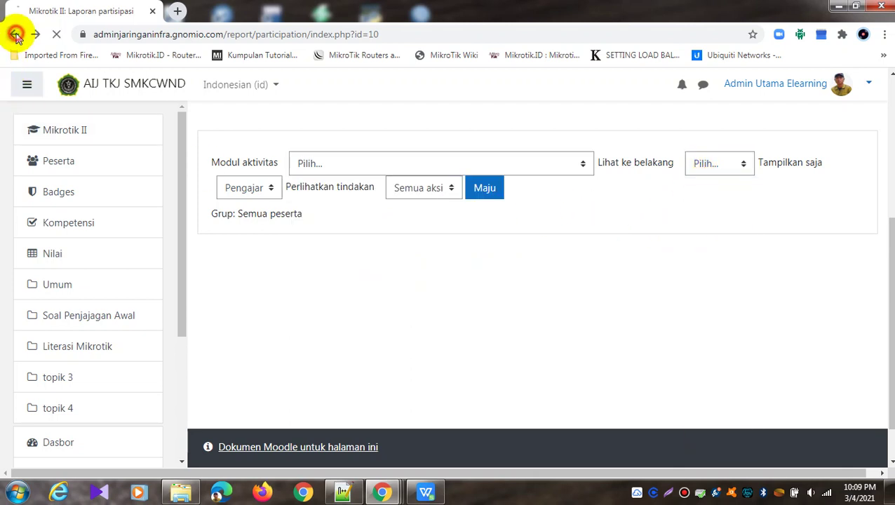
{"action": "left_click", "coordinate": [15, 34]}
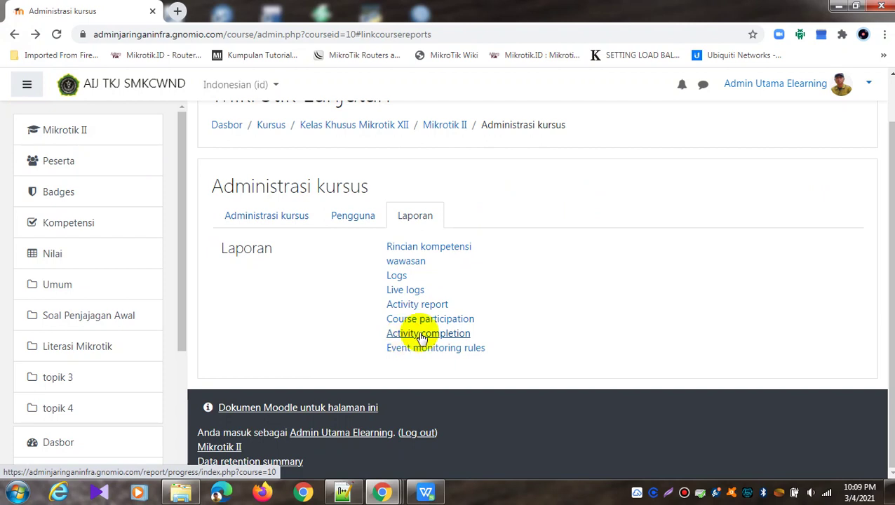
Examine the Activity completion report for each student's completion of the quiz, the Mikrotik WIKI glossary and the DHCP literacy document.
{"action": "left_click", "coordinate": [422, 337]}
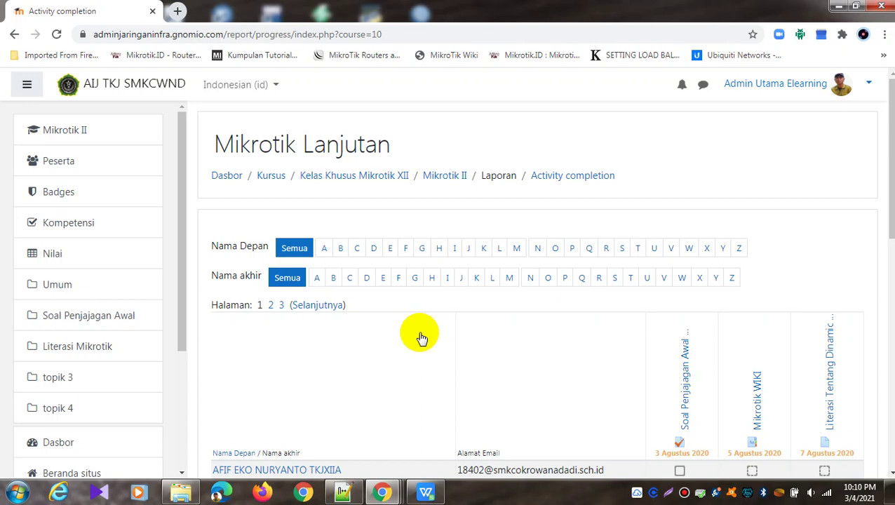
{"action": "scroll", "coordinate": [421, 338], "scroll_direction": "down", "scroll_amount": 4}
{"action": "scroll", "coordinate": [421, 338], "scroll_direction": "down", "scroll_amount": 4}
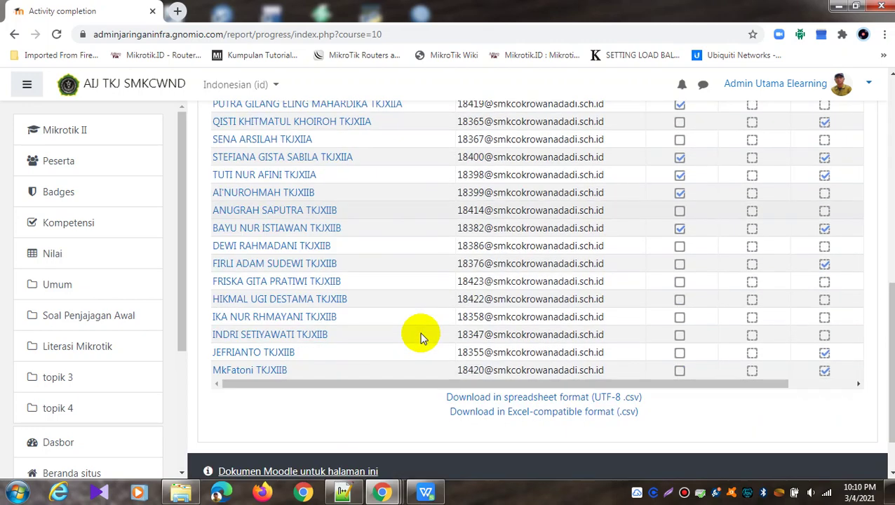
{"action": "left_click_drag", "start_coordinate": [386, 386], "coordinate": [501, 392]}
{"action": "scroll", "coordinate": [549, 349], "scroll_direction": "up", "scroll_amount": 4}
{"action": "scroll", "coordinate": [519, 461], "scroll_direction": "down", "scroll_amount": 2}
{"action": "scroll", "coordinate": [522, 460], "scroll_direction": "down", "scroll_amount": 2}
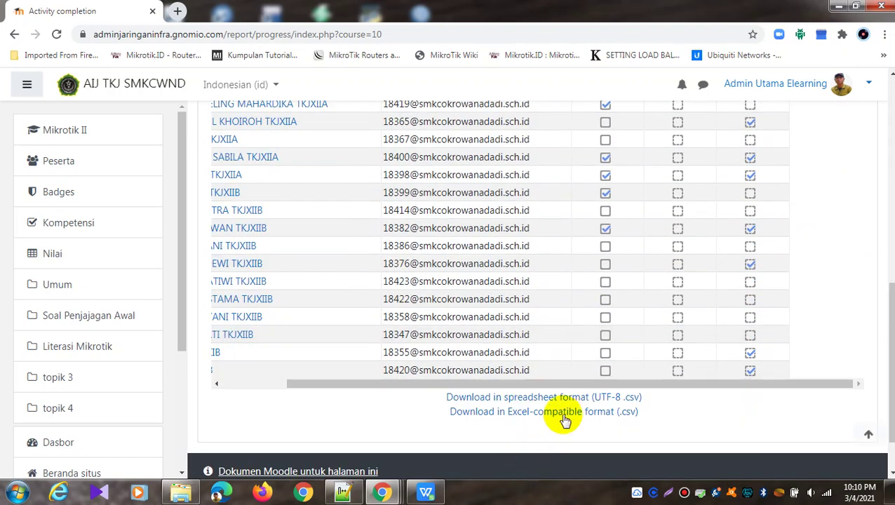
{"action": "scroll", "coordinate": [585, 385], "scroll_direction": "left", "scroll_amount": 3}
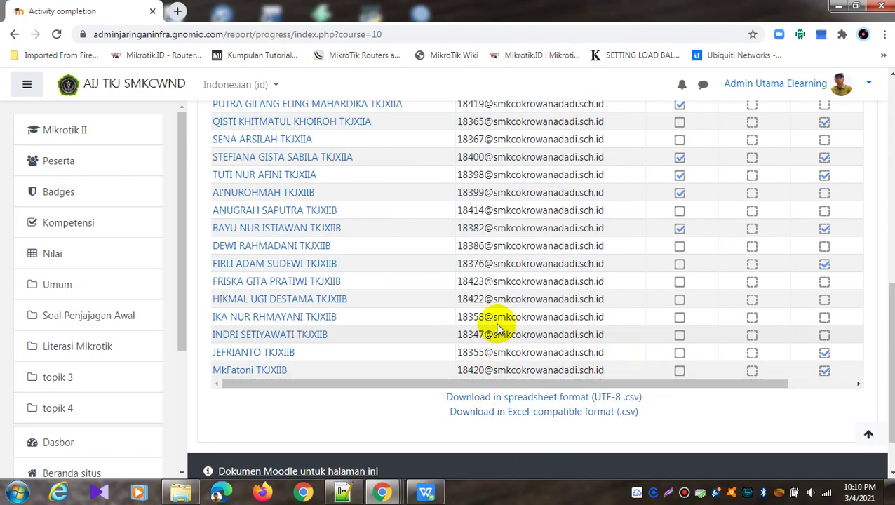
{"action": "scroll", "coordinate": [495, 320], "scroll_direction": "up", "scroll_amount": 3}
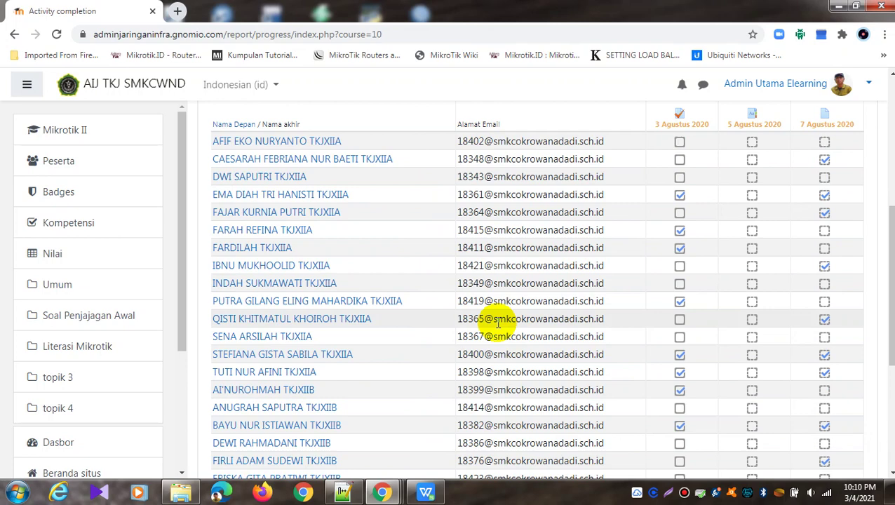
{"action": "scroll", "coordinate": [498, 321], "scroll_direction": "up", "scroll_amount": 4}
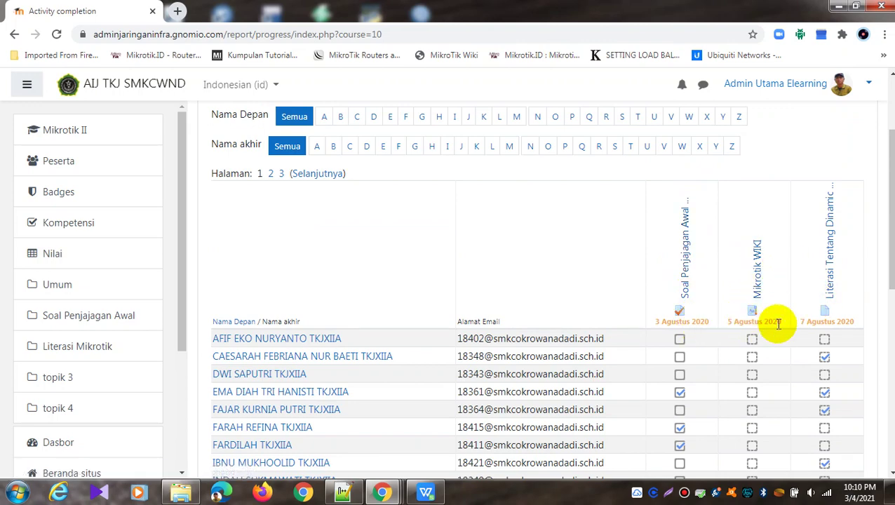
Compare the students' completion marks for the quiz, Mikrotik WIKI and DHCP literacy activities across the first page of the report.
{"action": "scroll", "coordinate": [778, 326], "scroll_direction": "down", "scroll_amount": 2}
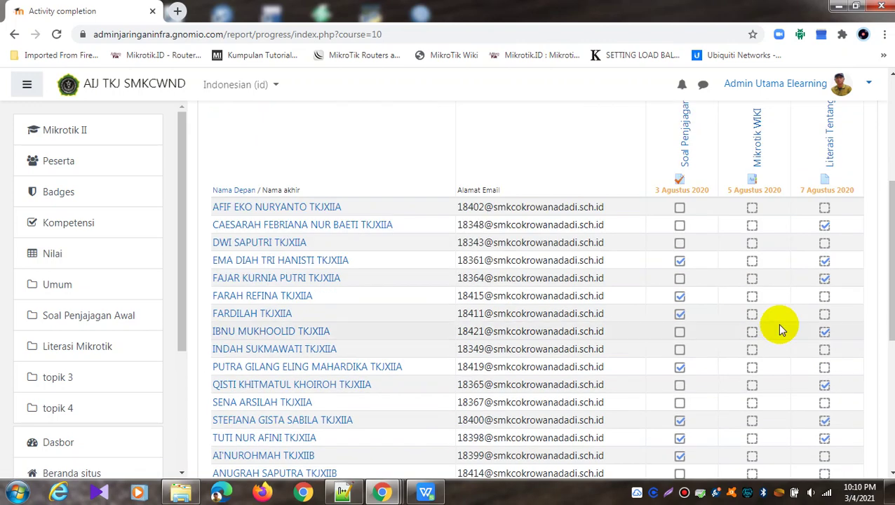
{"action": "scroll", "coordinate": [778, 326], "scroll_direction": "down", "scroll_amount": 1}
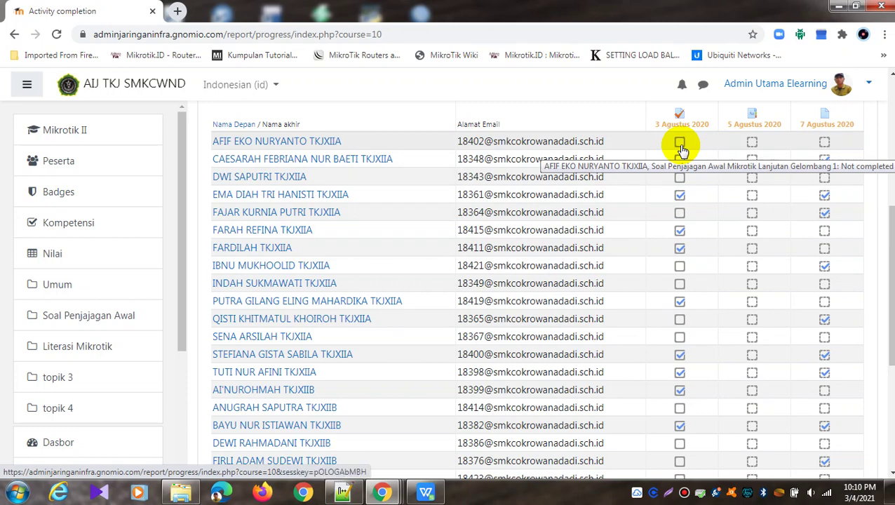
{"action": "scroll", "coordinate": [784, 204], "scroll_direction": "up", "scroll_amount": 2}
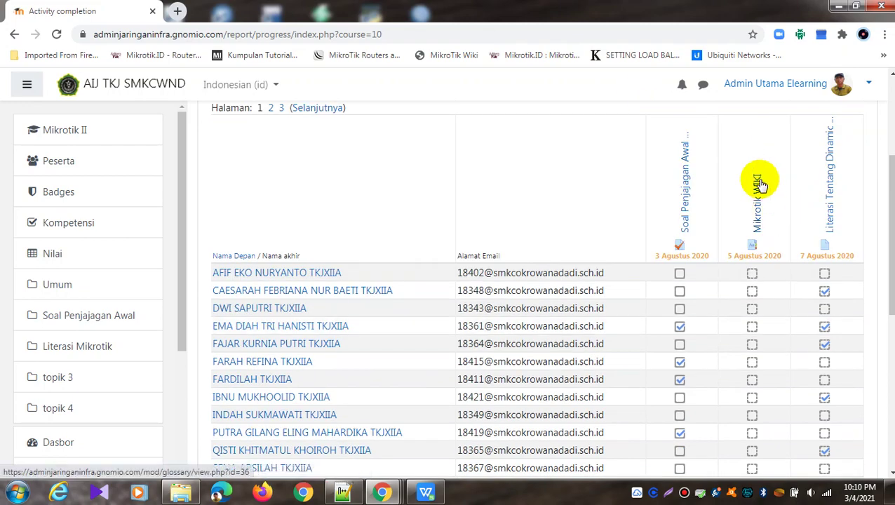
{"action": "scroll", "coordinate": [751, 207], "scroll_direction": "down", "scroll_amount": 5}
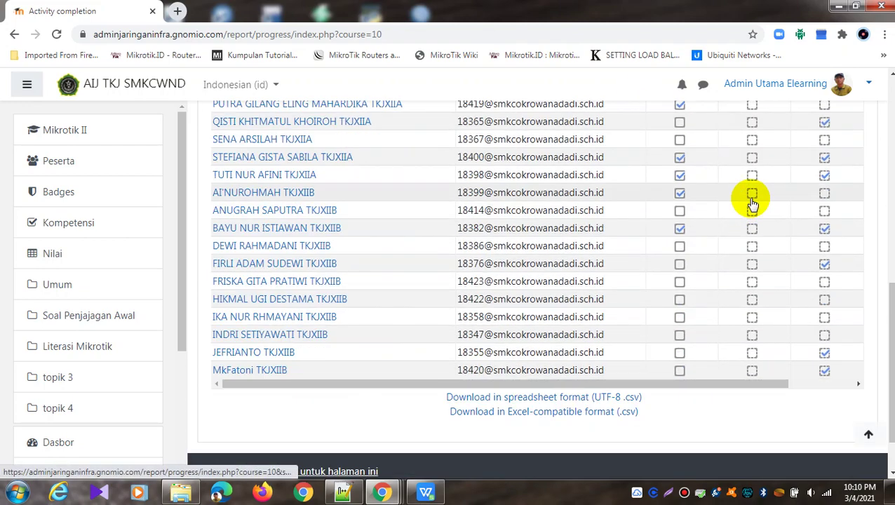
{"action": "scroll", "coordinate": [752, 204], "scroll_direction": "up", "scroll_amount": 3}
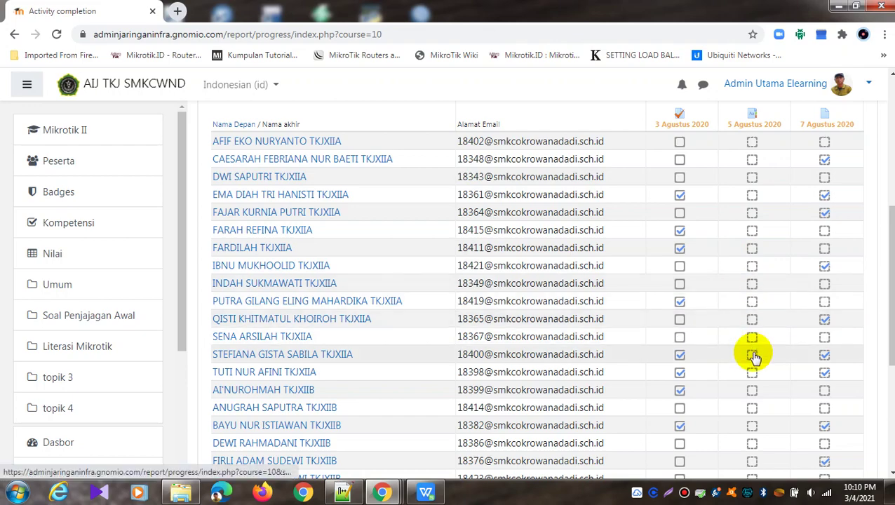
{"action": "scroll", "coordinate": [754, 358], "scroll_direction": "down", "scroll_amount": 3}
{"action": "scroll", "coordinate": [754, 358], "scroll_direction": "up", "scroll_amount": 3}
{"action": "scroll", "coordinate": [754, 355], "scroll_direction": "up", "scroll_amount": 2}
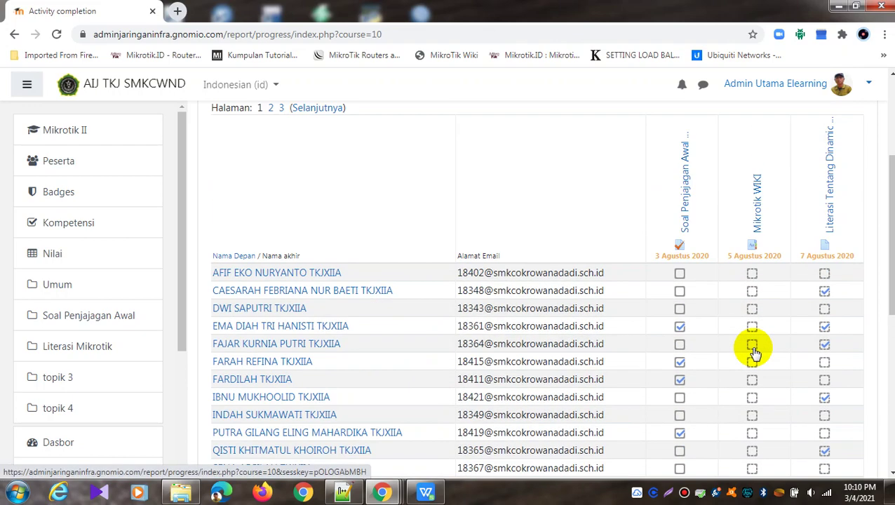
{"action": "scroll", "coordinate": [826, 236], "scroll_direction": "down", "scroll_amount": 2}
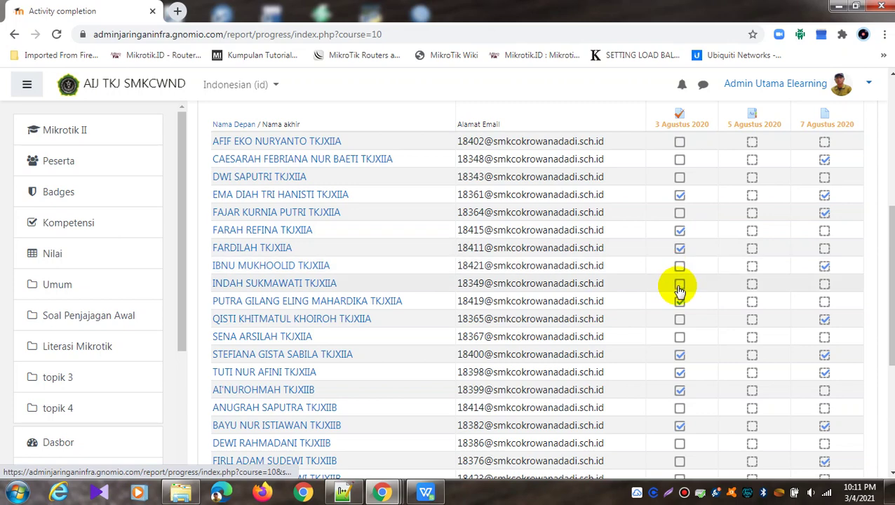
{"action": "scroll", "coordinate": [679, 286], "scroll_direction": "down", "scroll_amount": 4}
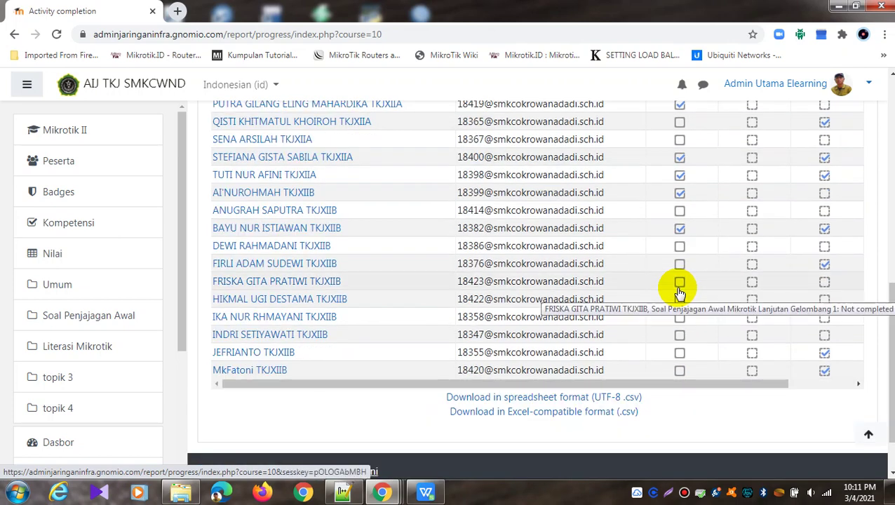
{"action": "scroll", "coordinate": [679, 293], "scroll_direction": "up", "scroll_amount": 4}
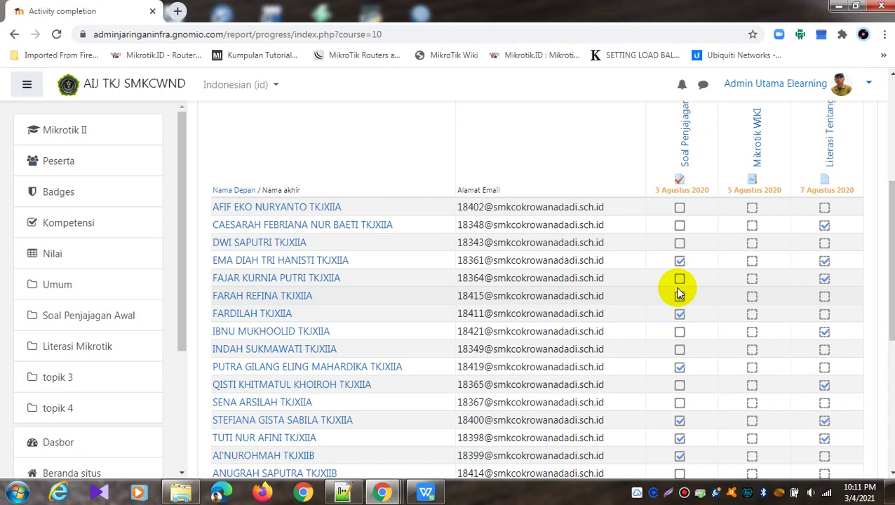
{"action": "left_click", "coordinate": [679, 295]}
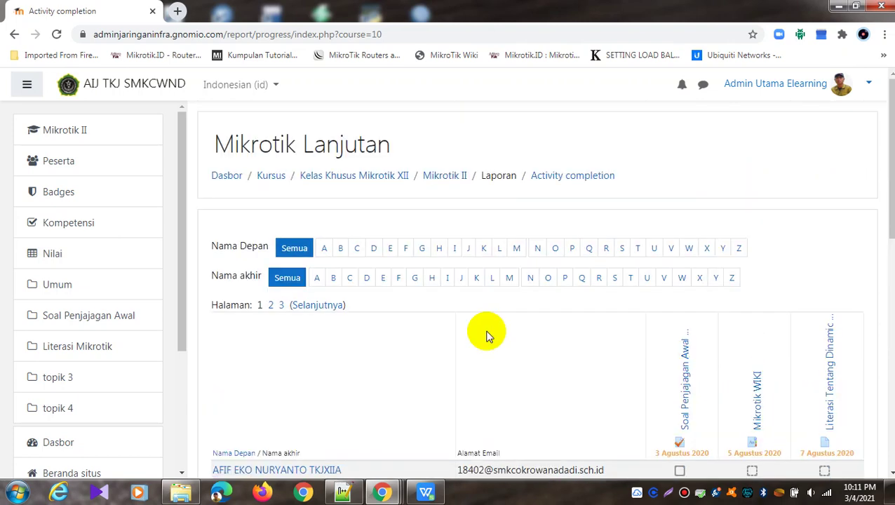
Download the activity completion report in Excel-compatible CSV format and open progress.mikrotik_ii.csv in WPS Office.
{"action": "scroll", "coordinate": [487, 331], "scroll_direction": "down", "scroll_amount": 4}
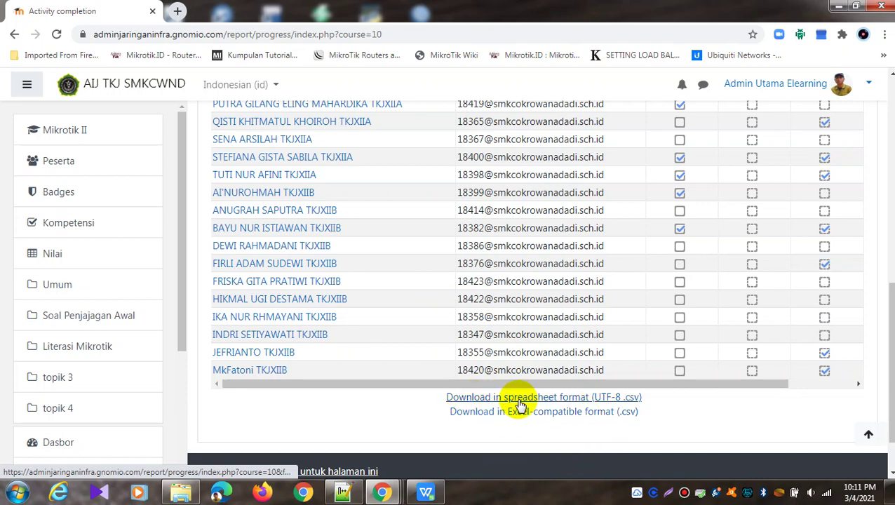
{"action": "left_click", "coordinate": [550, 421]}
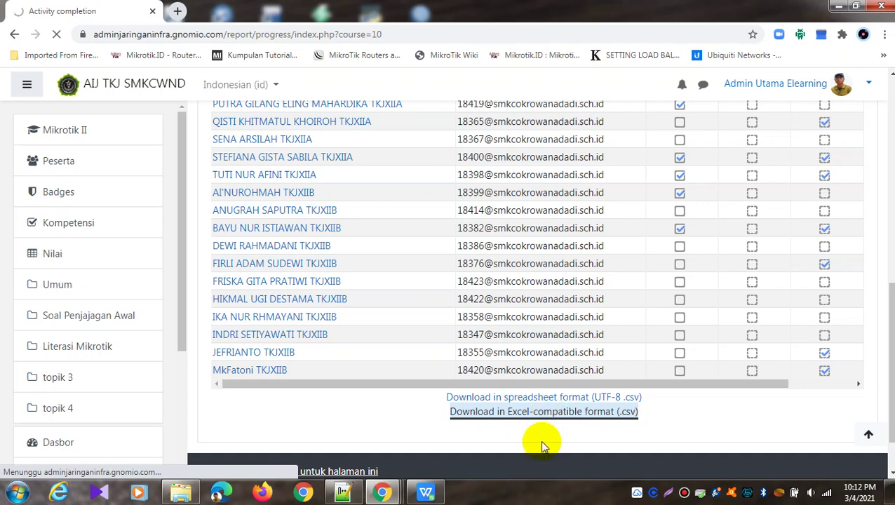
{"action": "left_click", "coordinate": [70, 460]}
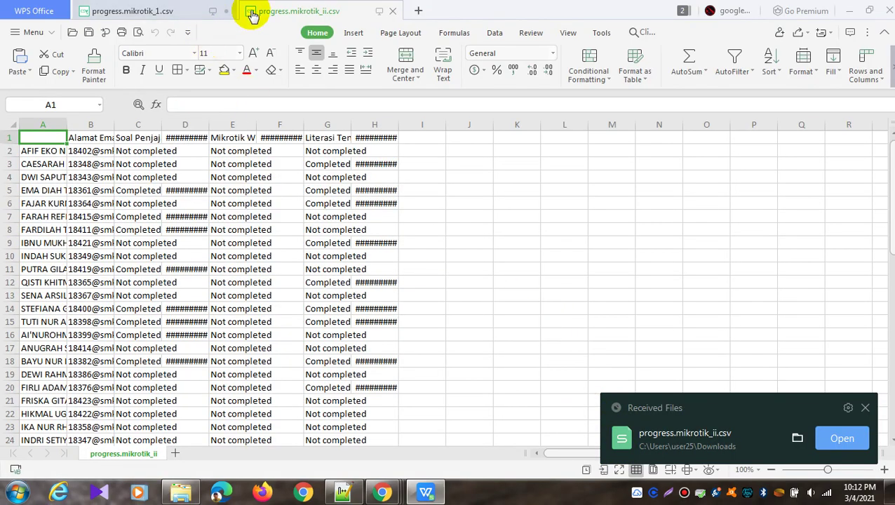
Close progress.mikrotik_1.csv without saving, and widen columns C, D, F and H of progress.mikrotik_ii.csv to show the full dates.
{"action": "left_click", "coordinate": [227, 14]}
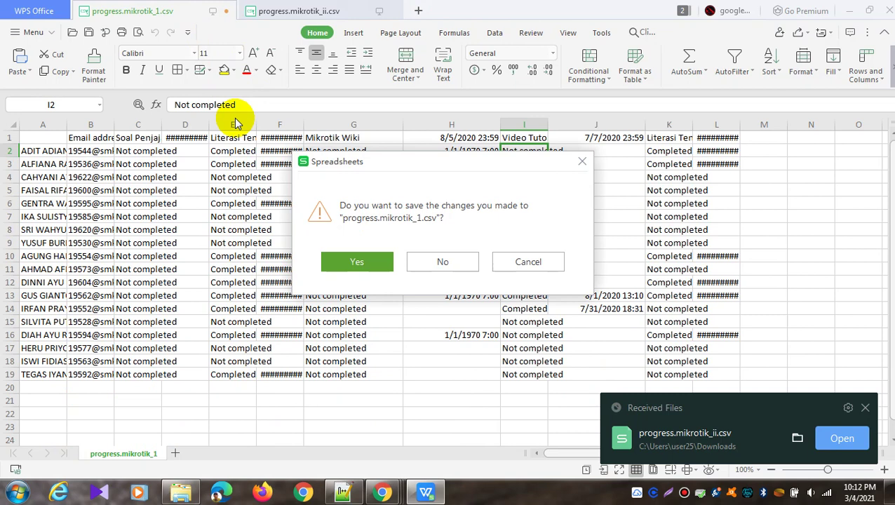
{"action": "left_click", "coordinate": [470, 265]}
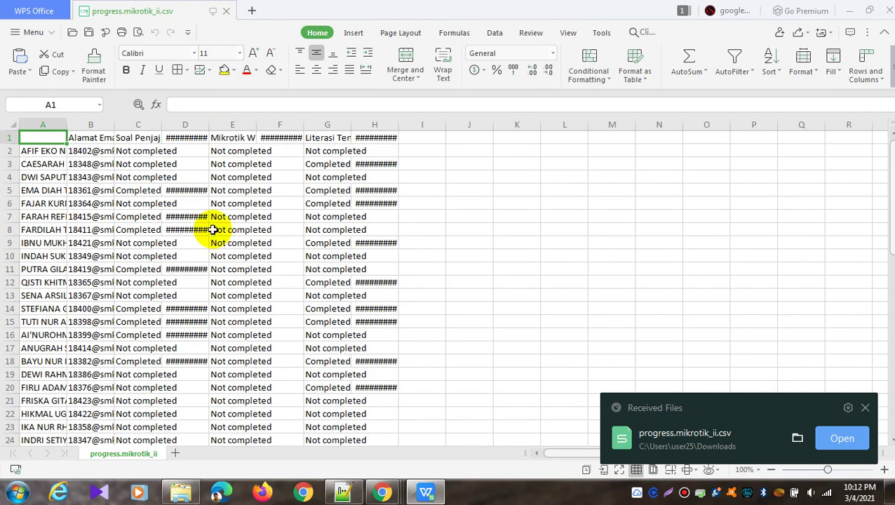
{"action": "left_click_drag", "start_coordinate": [163, 125], "coordinate": [404, 125]}
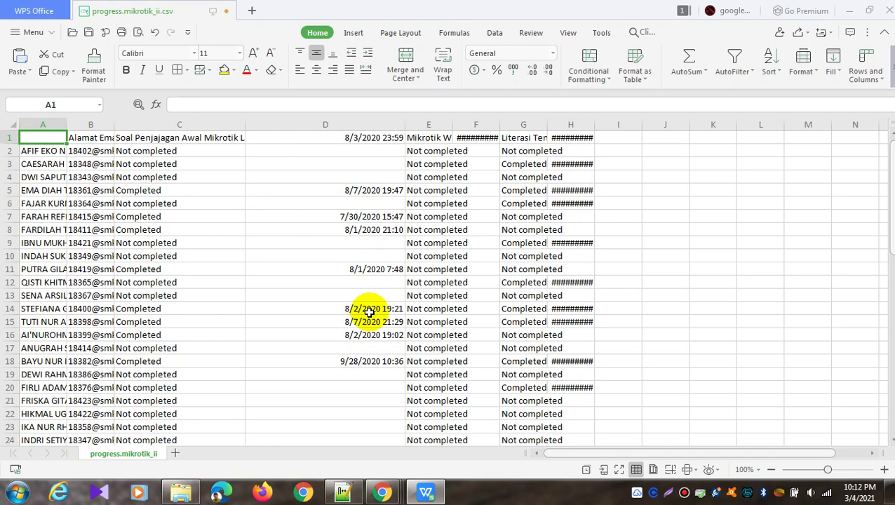
{"action": "left_click_drag", "start_coordinate": [499, 125], "coordinate": [558, 125]}
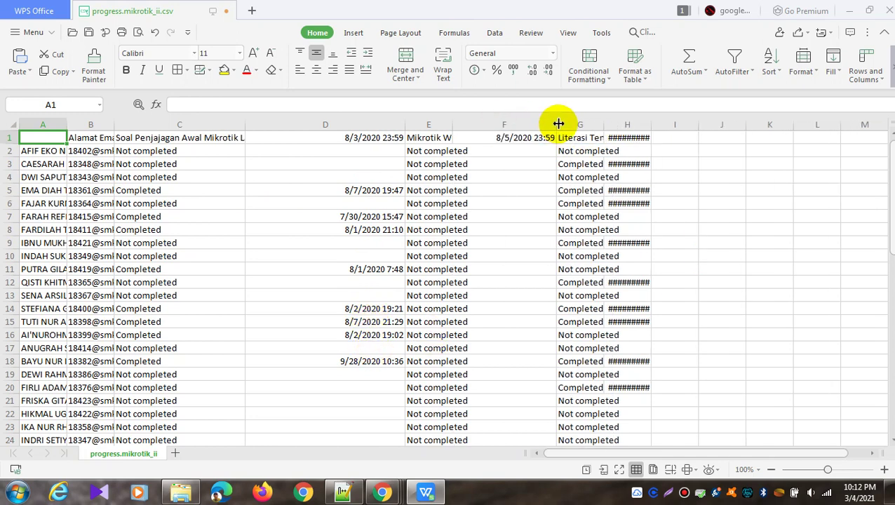
{"action": "left_click_drag", "start_coordinate": [651, 124], "coordinate": [735, 132]}
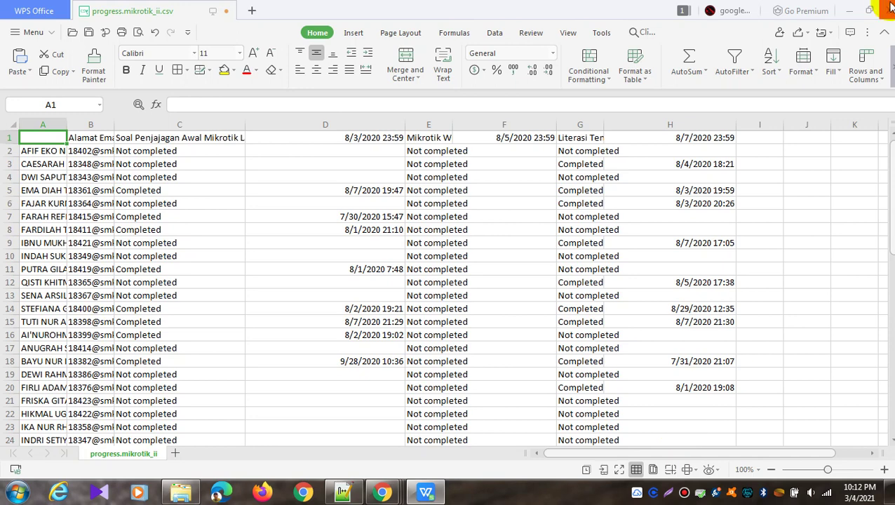
Switch back to the Moodle Activity completion report in Chrome and check the completion time of one student's completed quiz.
{"action": "left_click", "coordinate": [849, 10]}
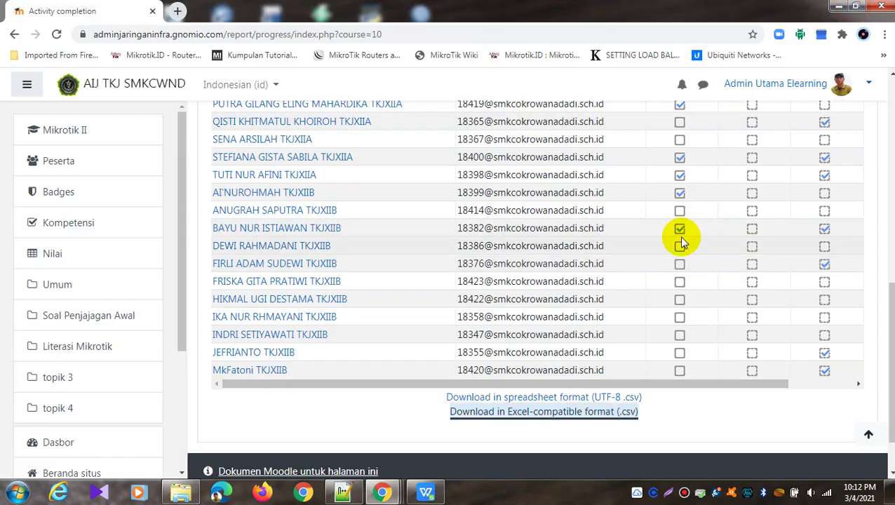
{"action": "scroll", "coordinate": [679, 235], "scroll_direction": "up", "scroll_amount": 3}
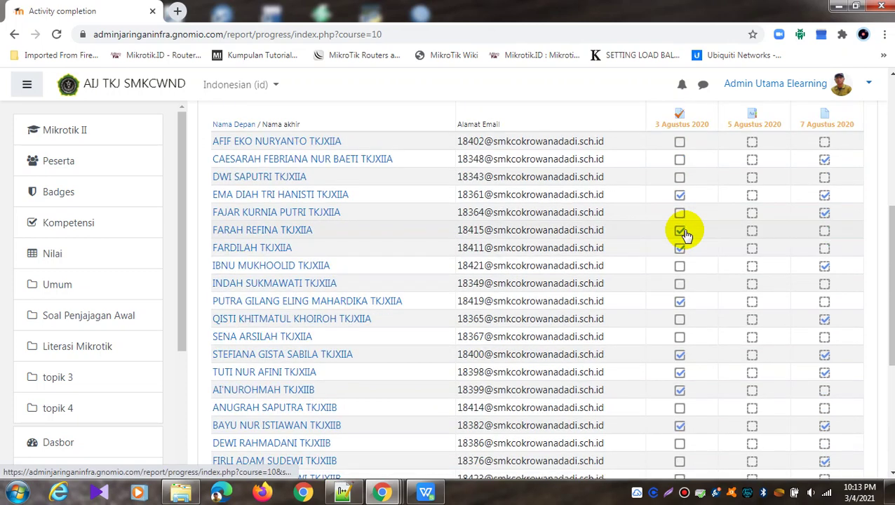
{"action": "mouse_move", "coordinate": [686, 236]}
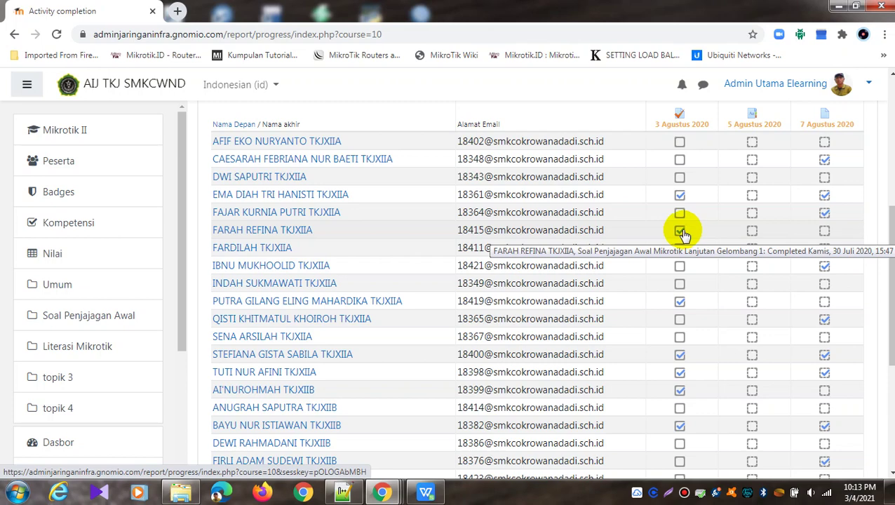
{"action": "scroll", "coordinate": [719, 204], "scroll_direction": "down", "scroll_amount": 3}
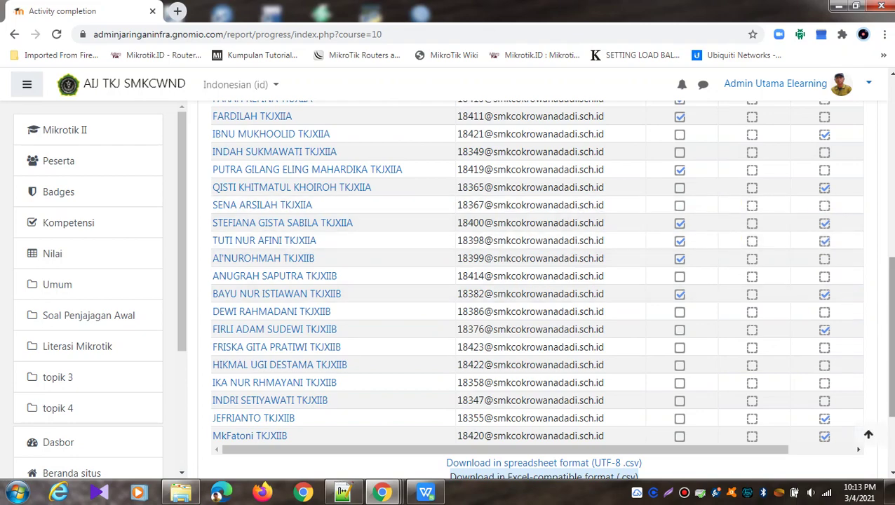
Shrink the page to fit the student list, copy a screenshot of the completion table to the clipboard, and minimize the browser.
{"action": "key", "text": "ctrl+minus"}
{"action": "key", "text": "ctrl+minus"}
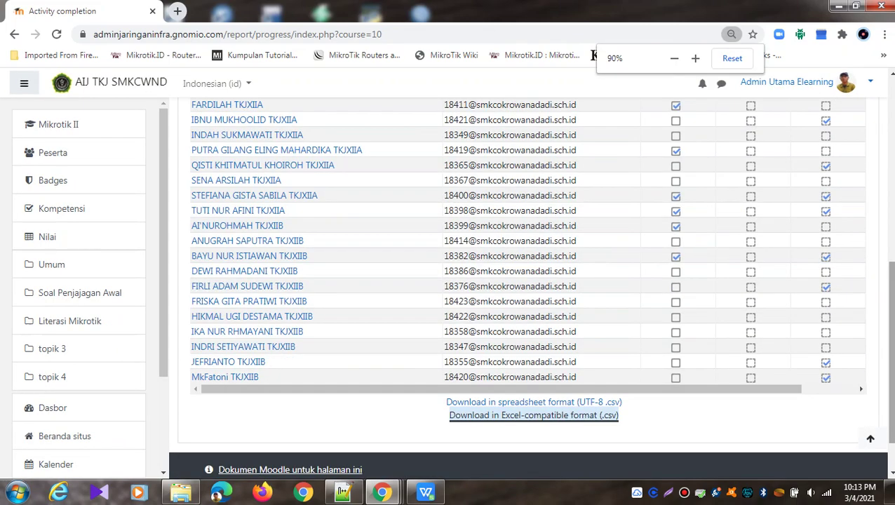
{"action": "scroll", "coordinate": [767, 465], "scroll_direction": "up", "scroll_amount": 2}
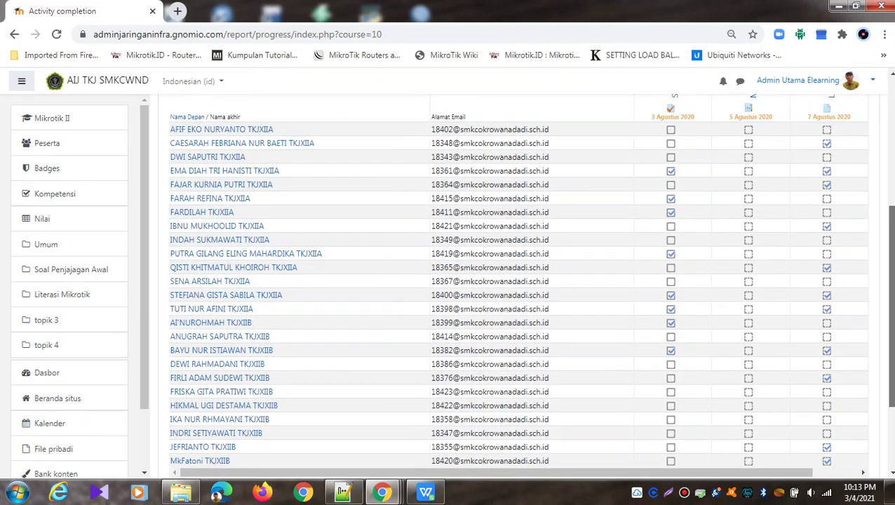
{"action": "left_click", "coordinate": [654, 492]}
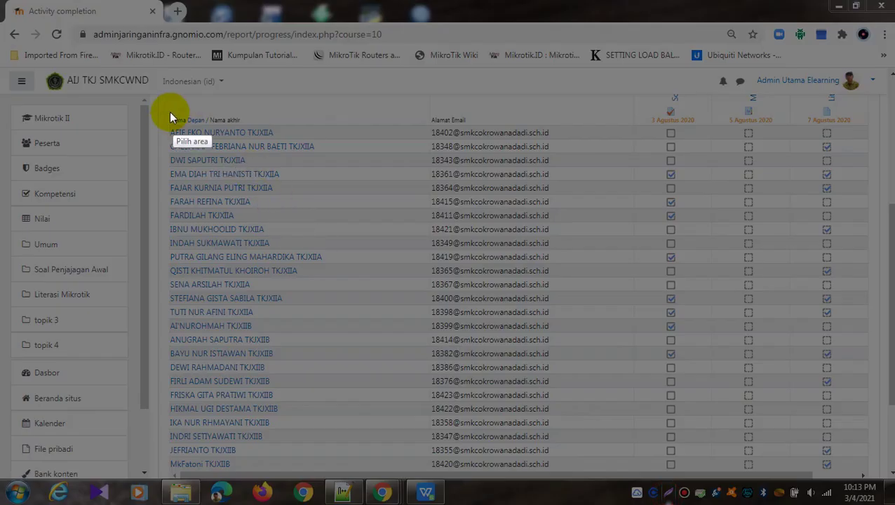
{"action": "mouse_move", "coordinate": [153, 104]}
{"action": "left_mouse_down"}
{"action": "mouse_move", "coordinate": [319, 296]}
{"action": "mouse_move", "coordinate": [893, 471]}
{"action": "mouse_move", "coordinate": [861, 479]}
{"action": "left_mouse_up"}
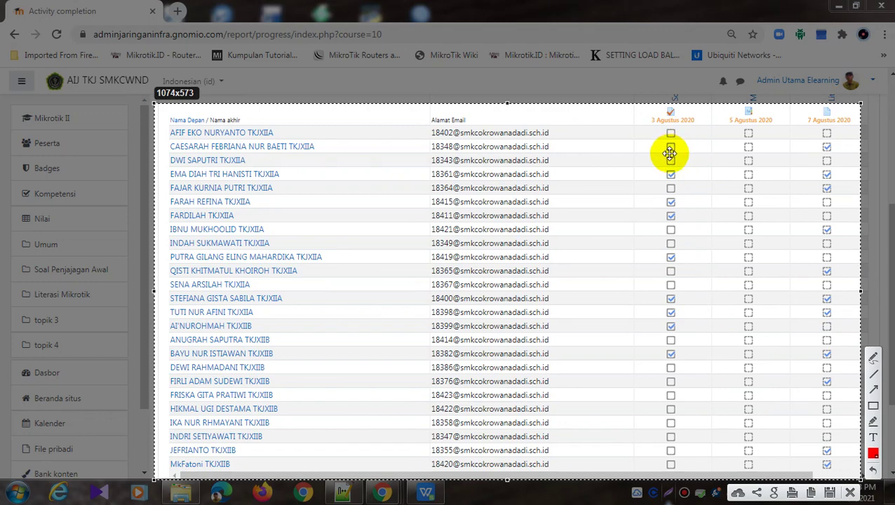
{"action": "key", "text": "ctrl+c"}
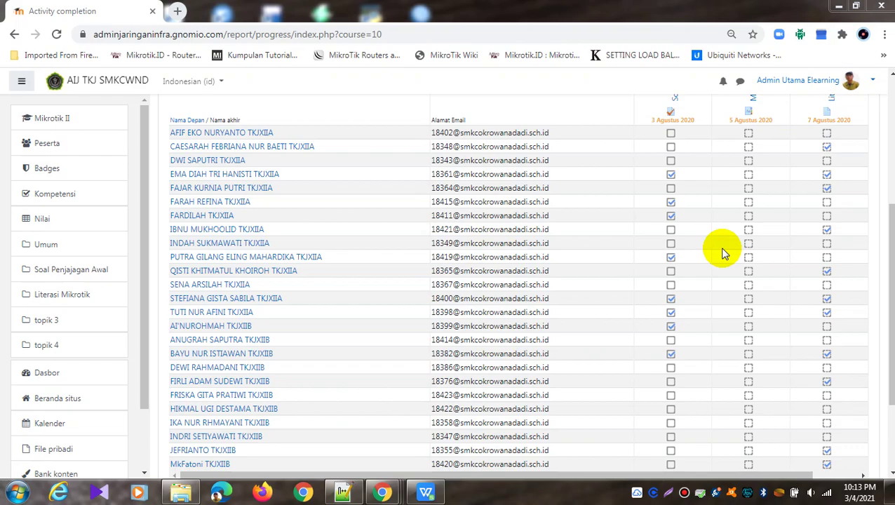
{"action": "left_click", "coordinate": [839, 6]}
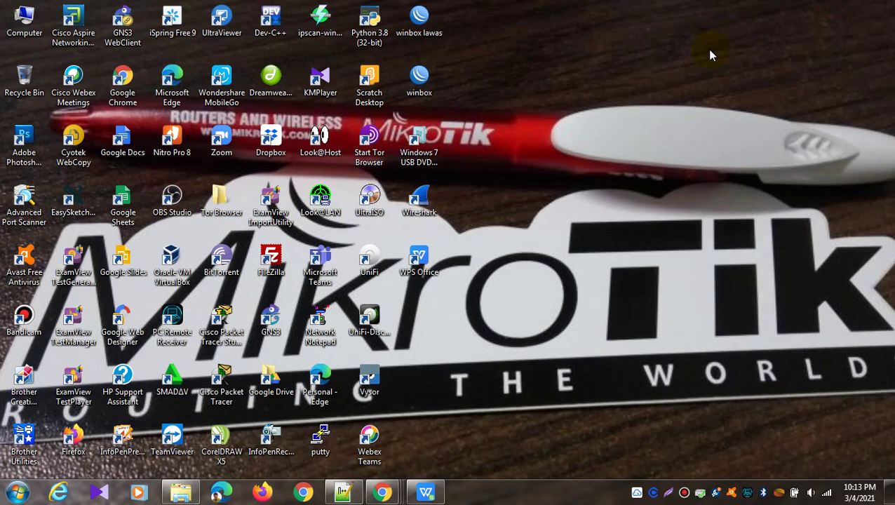